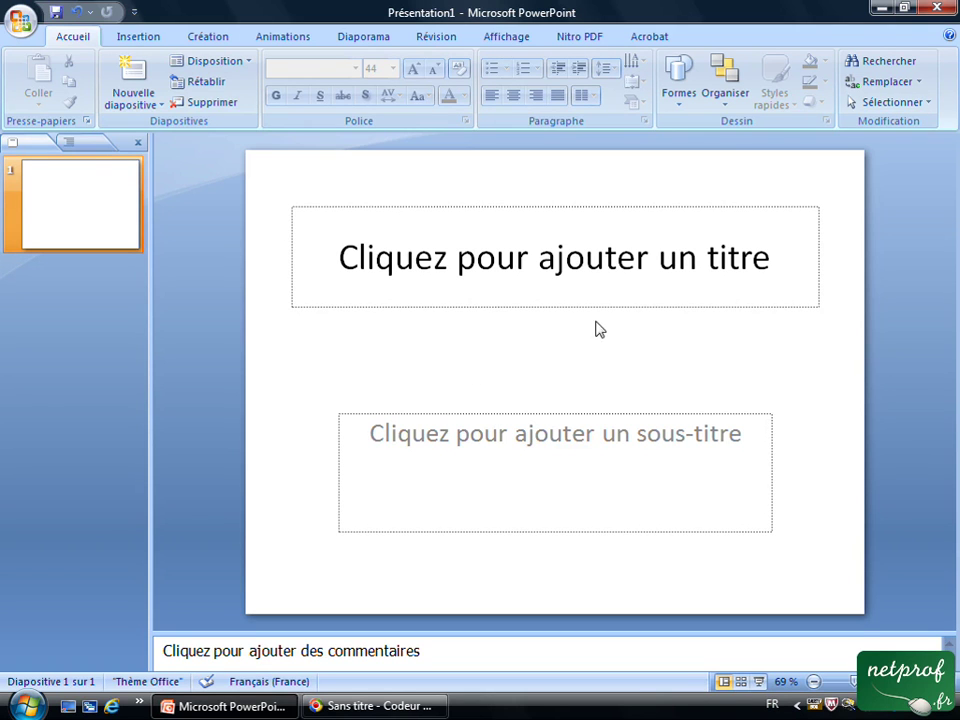
Step: Turn on Règle in the Affichage tab so rulers appear around the slide
{"action": "left_click", "coordinate": [510, 38]}
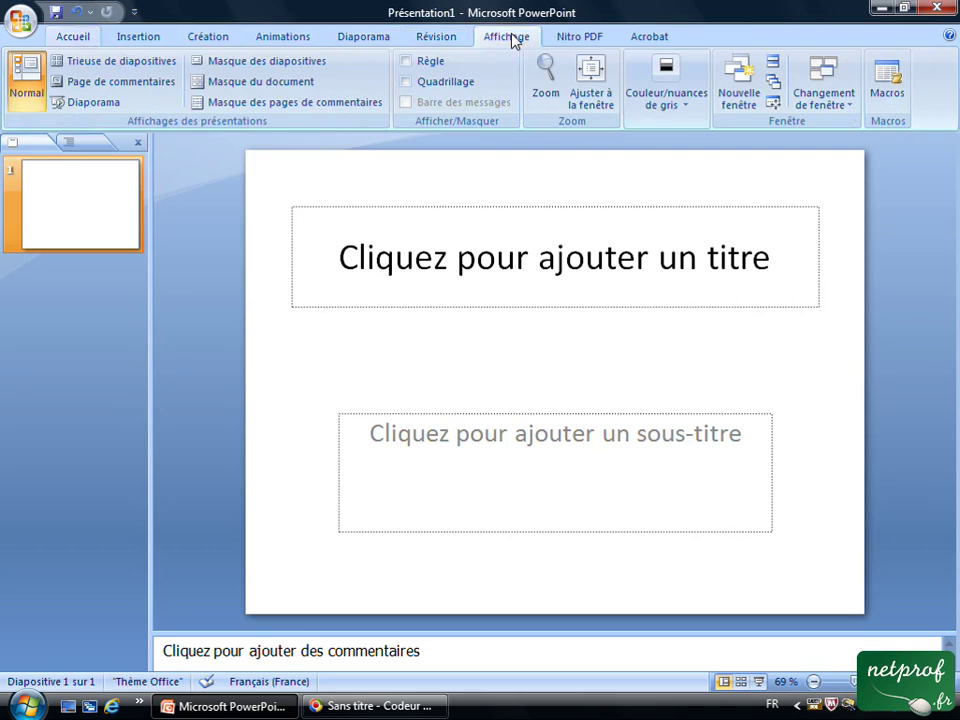
{"action": "left_click", "coordinate": [405, 62]}
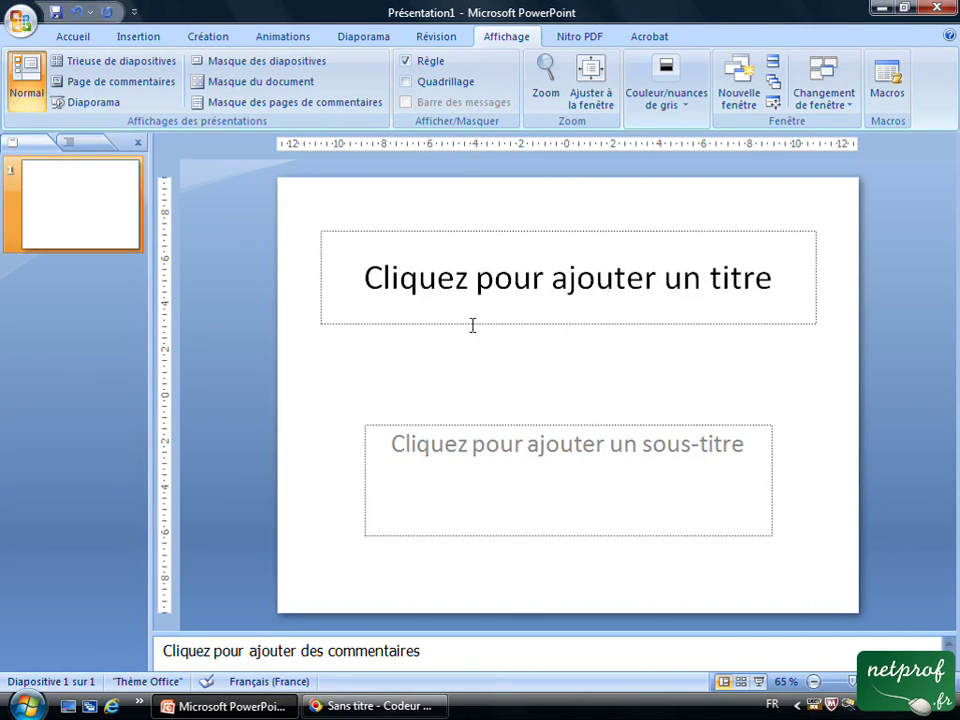
Step: Choose Brooklet from the Création themes gallery for the slide
{"action": "left_click", "coordinate": [216, 37]}
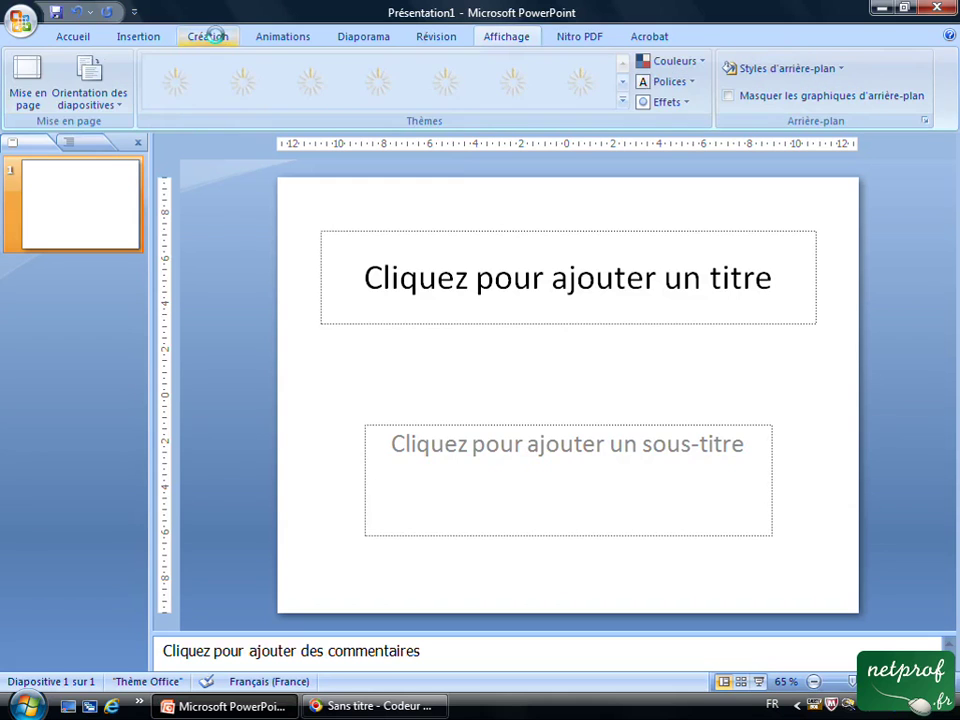
{"action": "left_click", "coordinate": [622, 101]}
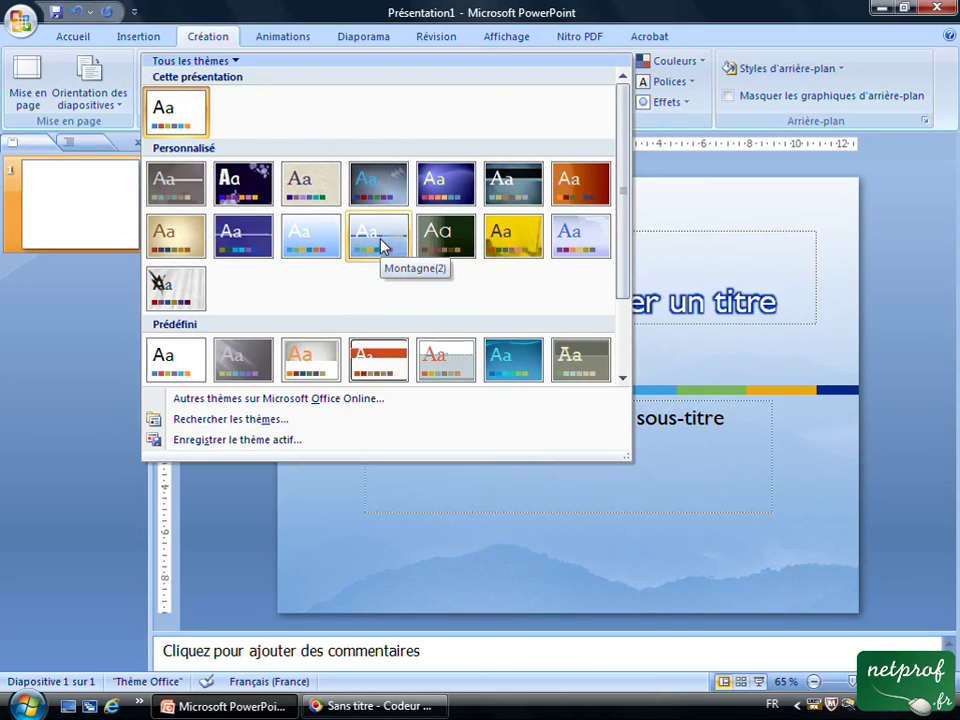
{"action": "scroll", "coordinate": [345, 270], "scroll_direction": "down", "scroll_amount": 2}
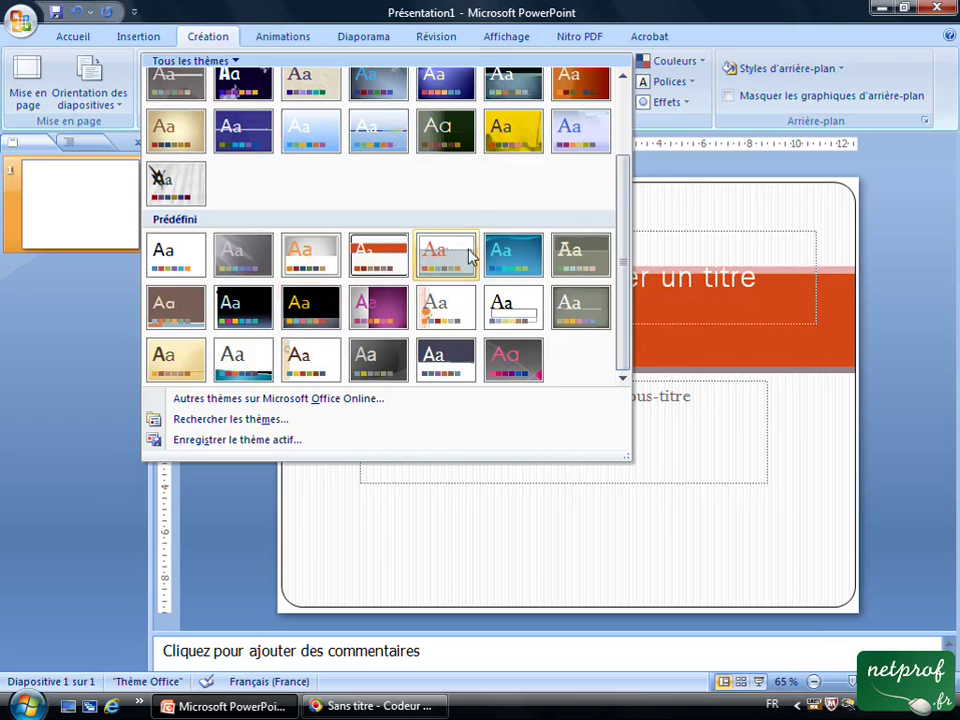
{"action": "scroll", "coordinate": [470, 255], "scroll_direction": "up", "scroll_amount": 2}
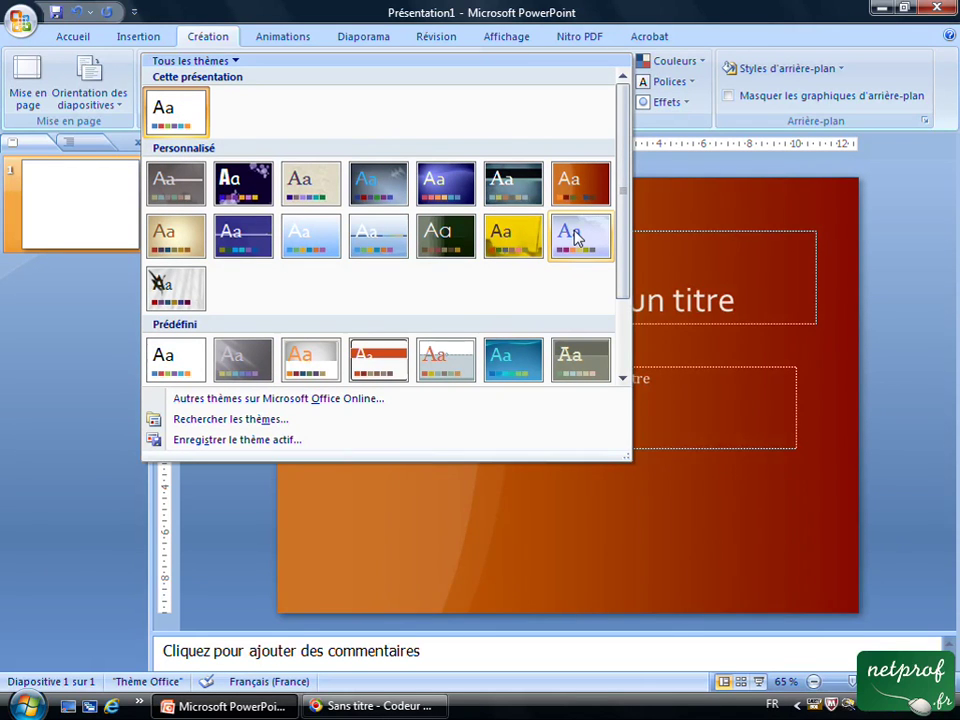
{"action": "left_click", "coordinate": [574, 237]}
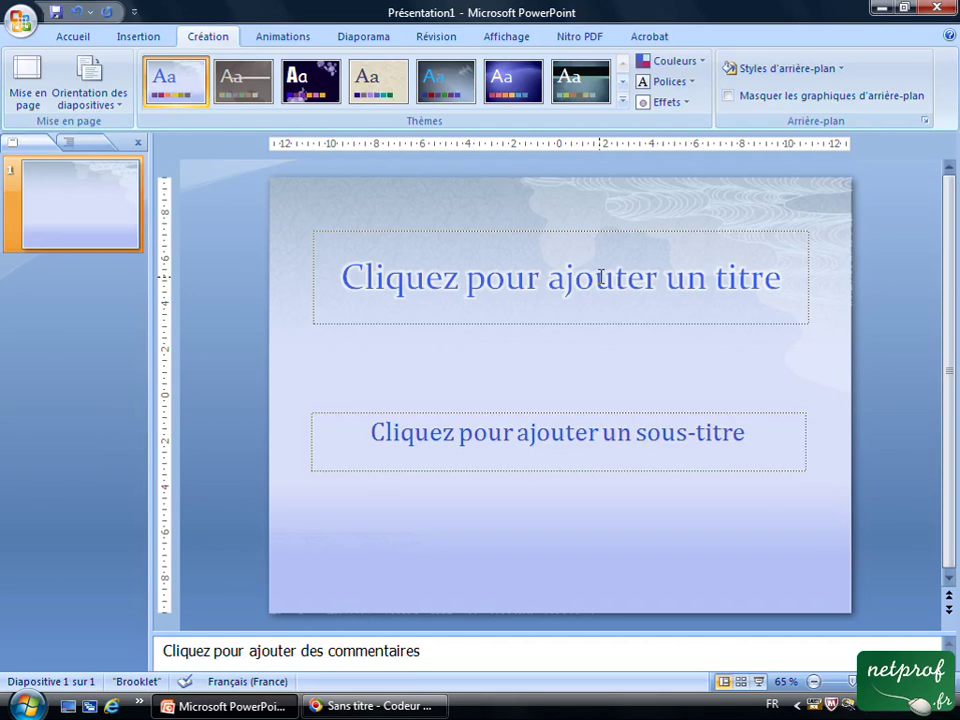
Step: Enter 'CAMPING DE MAYAN' in the title placeholder and select that text
{"action": "left_click", "coordinate": [784, 279]}
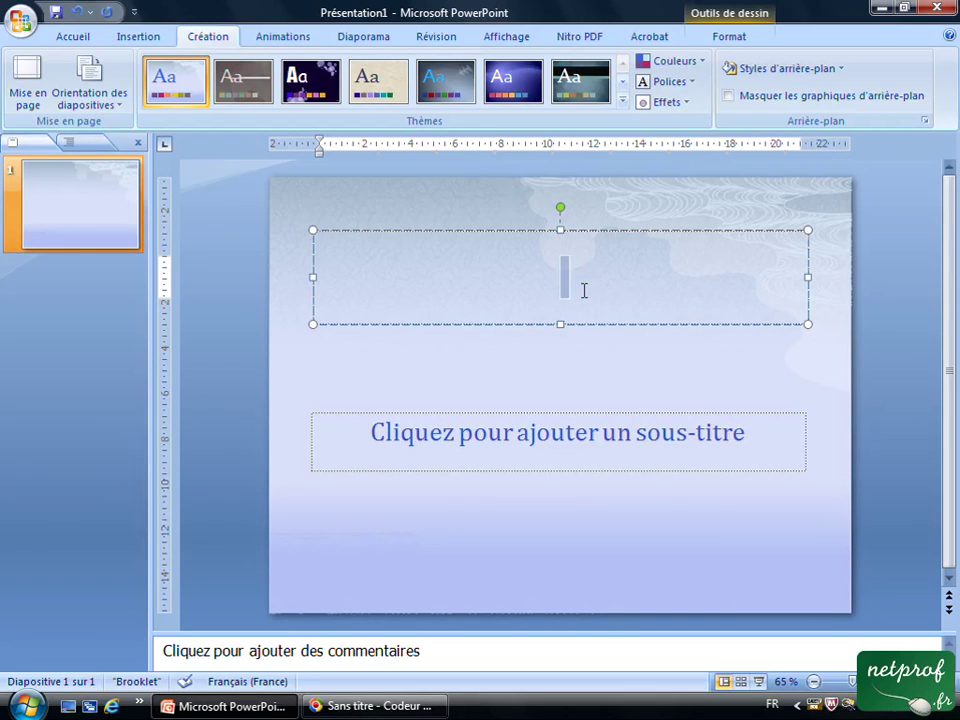
{"action": "type", "text": "CAMPING DE MAY"}
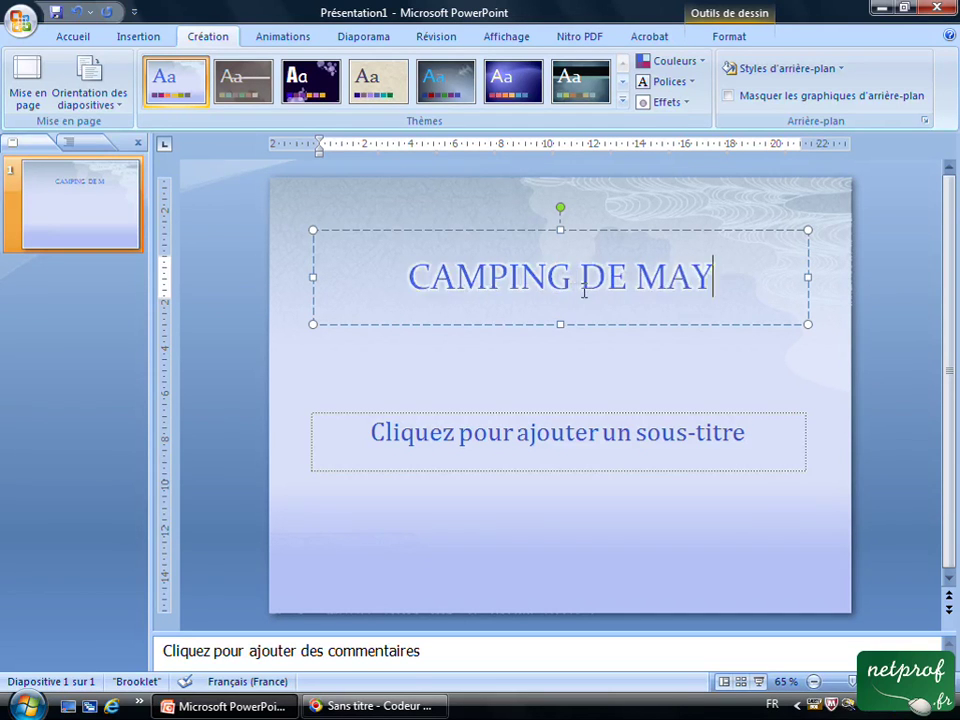
{"action": "type", "text": "AN"}
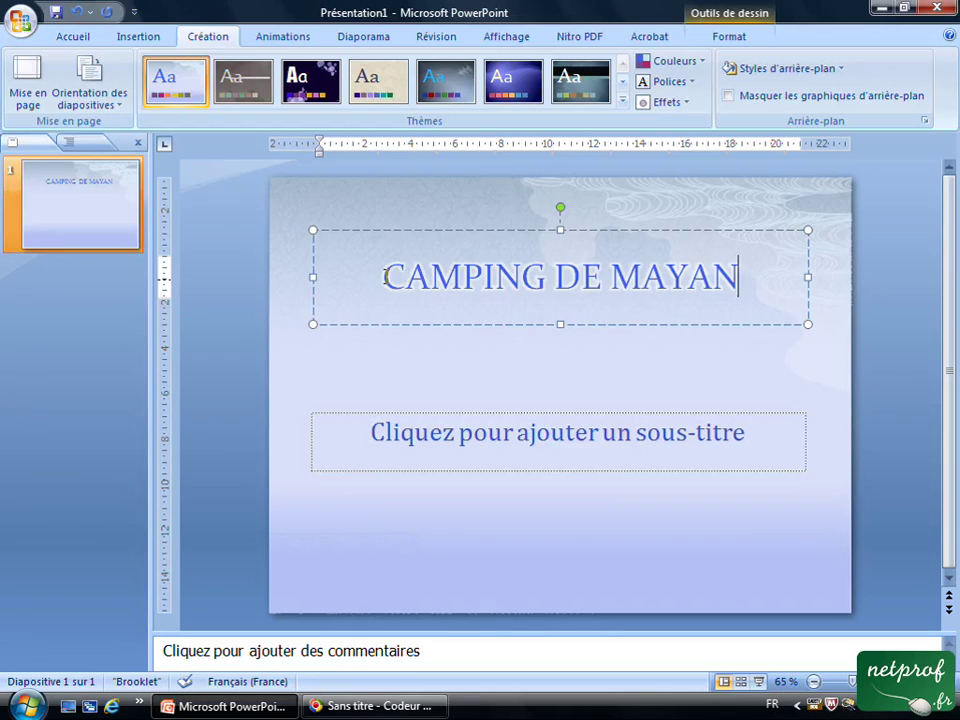
{"action": "left_click_drag", "start_coordinate": [385, 277], "coordinate": [738, 278]}
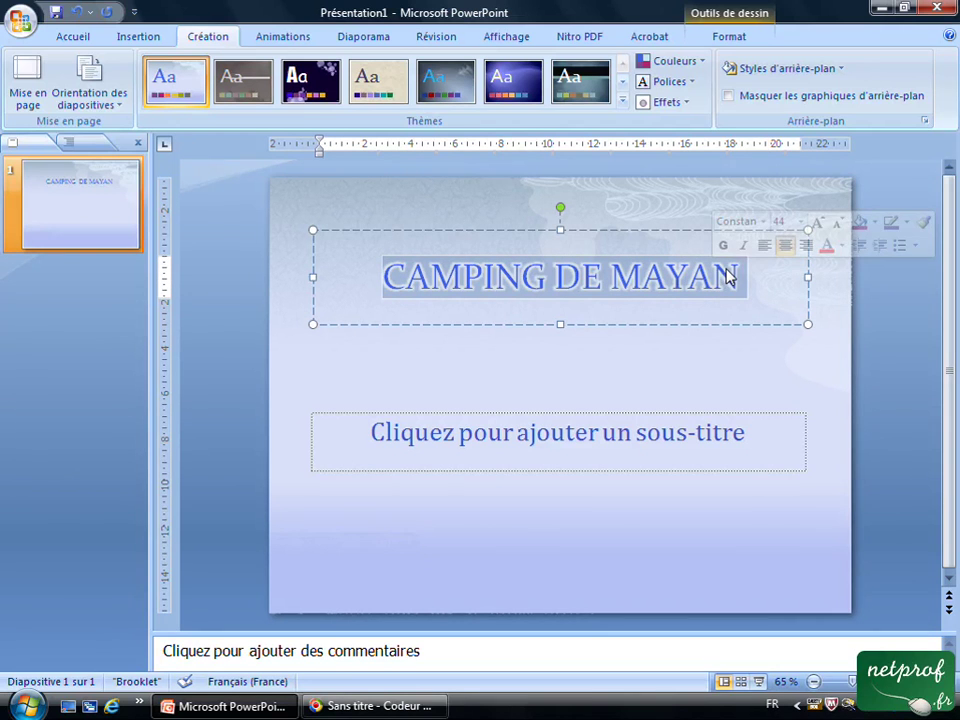
Step: Make the title text Bleu foncé (dark blue)
{"action": "left_click", "coordinate": [86, 36]}
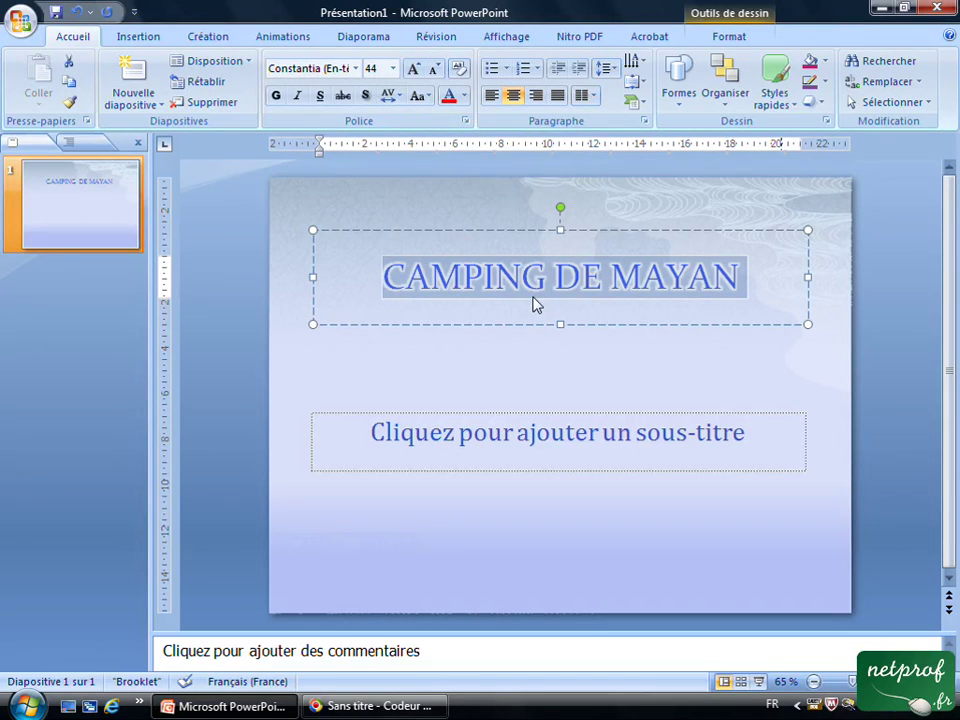
{"action": "left_click", "coordinate": [464, 97]}
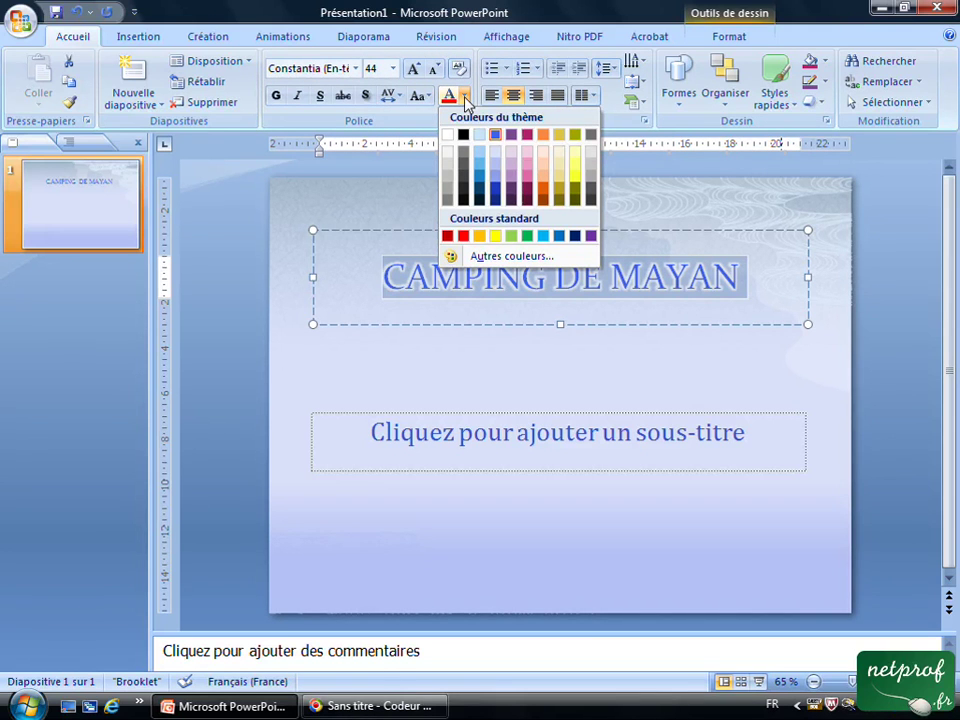
{"action": "left_click", "coordinate": [575, 237]}
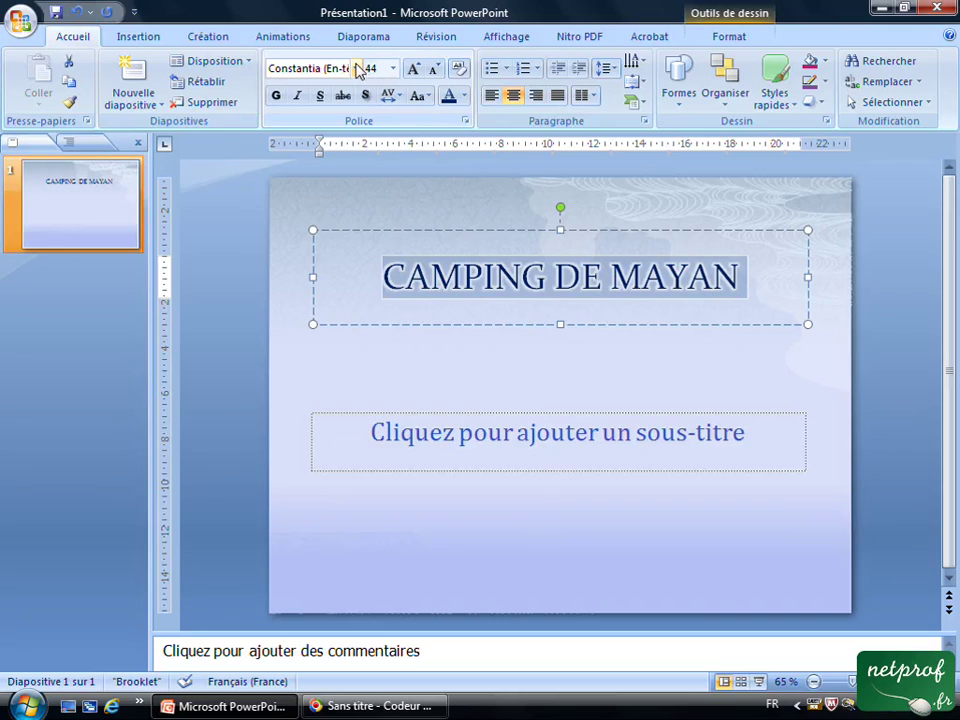
Step: Set the title to bold Cambria and shorten its box to fit the text
{"action": "left_click", "coordinate": [356, 68]}
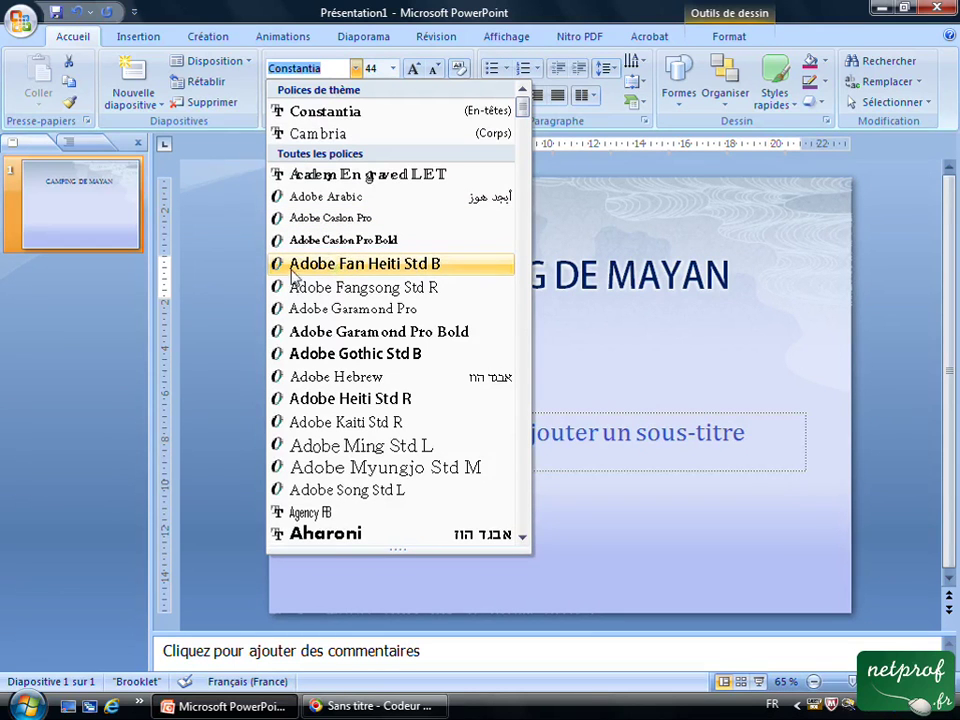
{"action": "scroll", "coordinate": [350, 373], "scroll_direction": "down", "scroll_amount": 2}
{"action": "scroll", "coordinate": [368, 425], "scroll_direction": "down", "scroll_amount": 3}
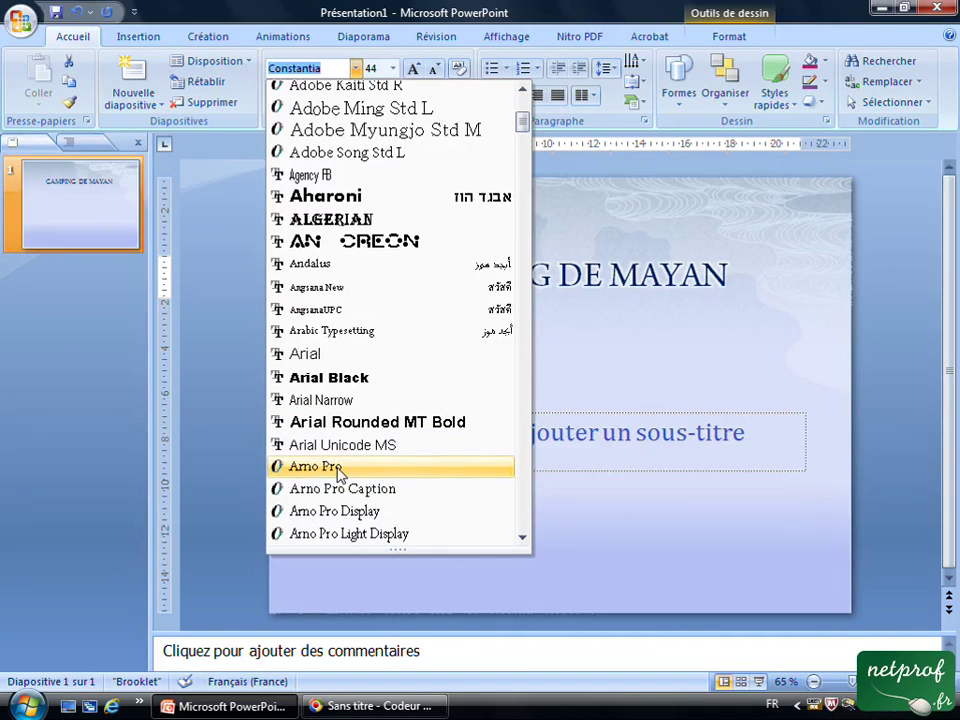
{"action": "scroll", "coordinate": [340, 472], "scroll_direction": "down", "scroll_amount": 1}
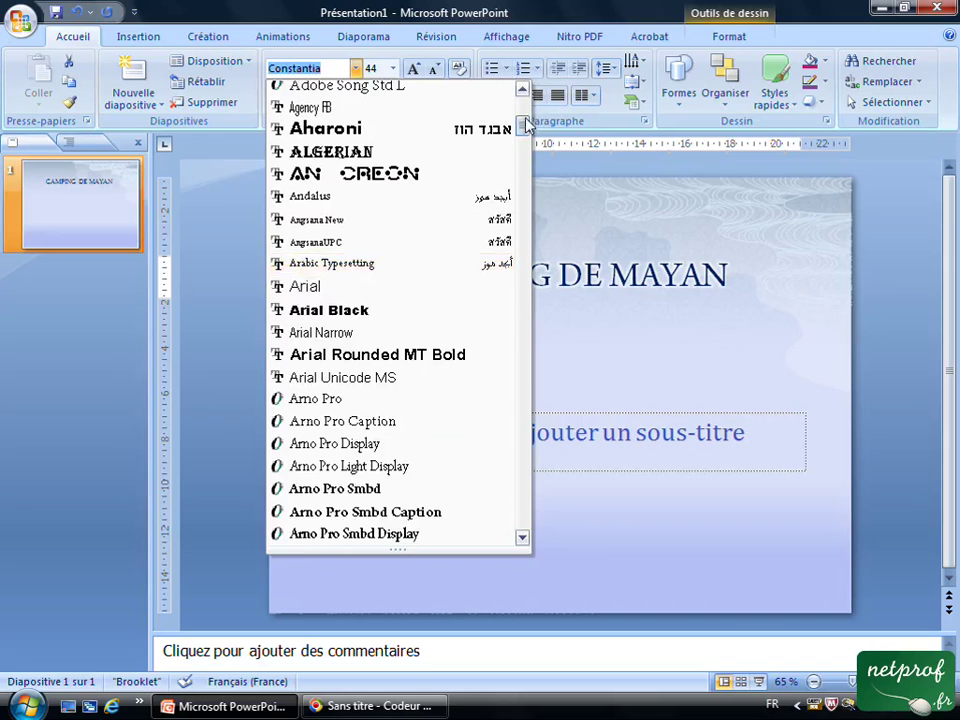
{"action": "left_click_drag", "start_coordinate": [526, 122], "coordinate": [523, 98]}
{"action": "left_click", "coordinate": [333, 134]}
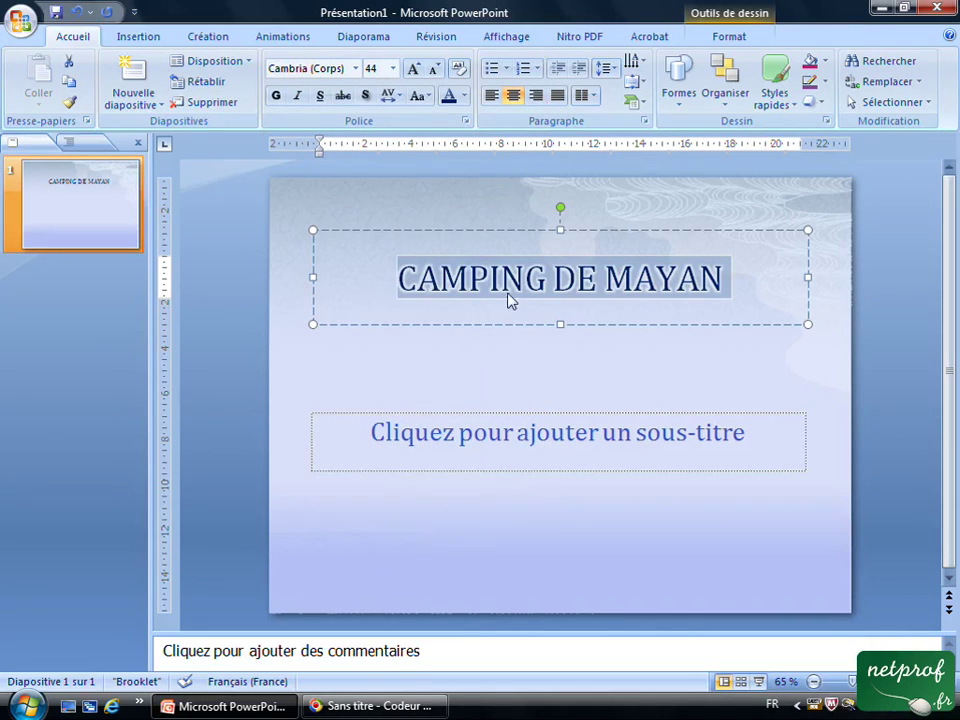
{"action": "left_click", "coordinate": [276, 98]}
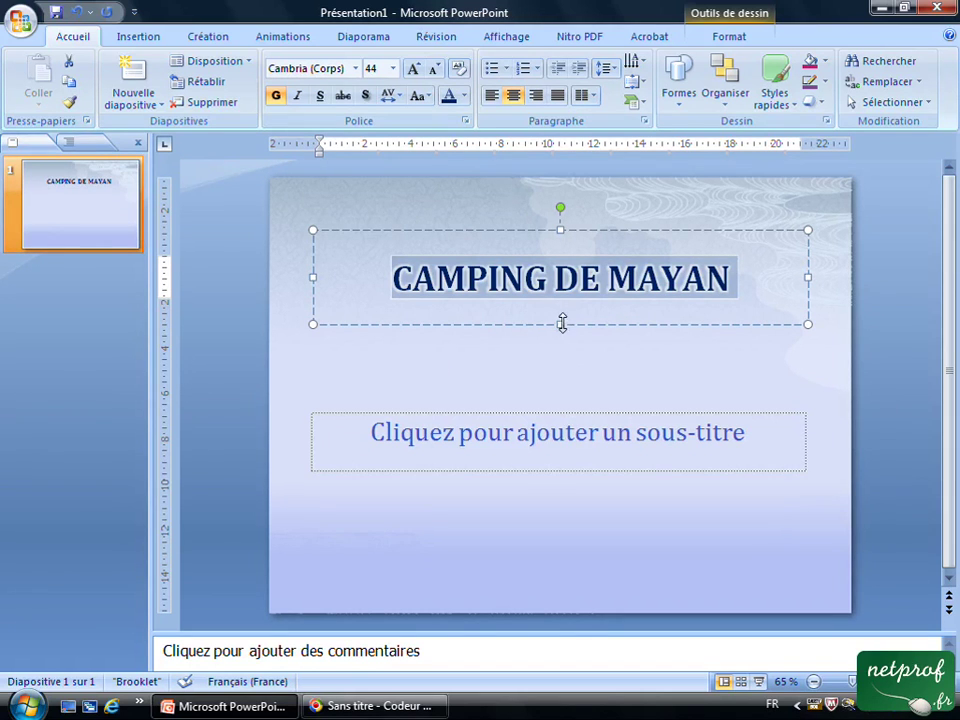
{"action": "left_click_drag", "start_coordinate": [562, 322], "coordinate": [561, 283]}
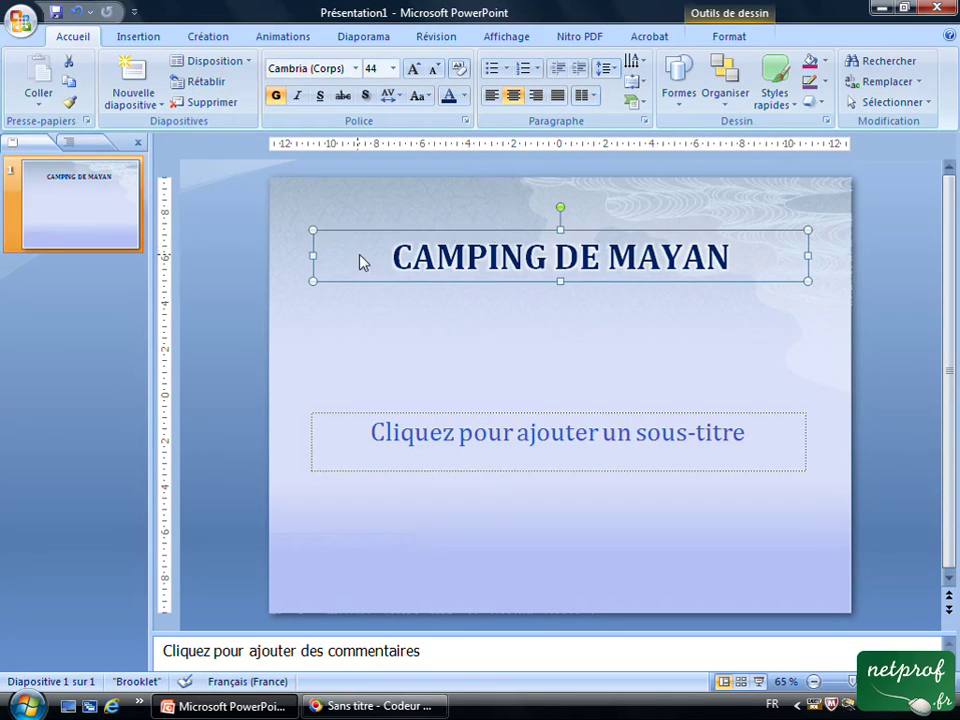
Step: Stretch the subtitle box upward to sit just below the title
{"action": "left_click", "coordinate": [473, 443]}
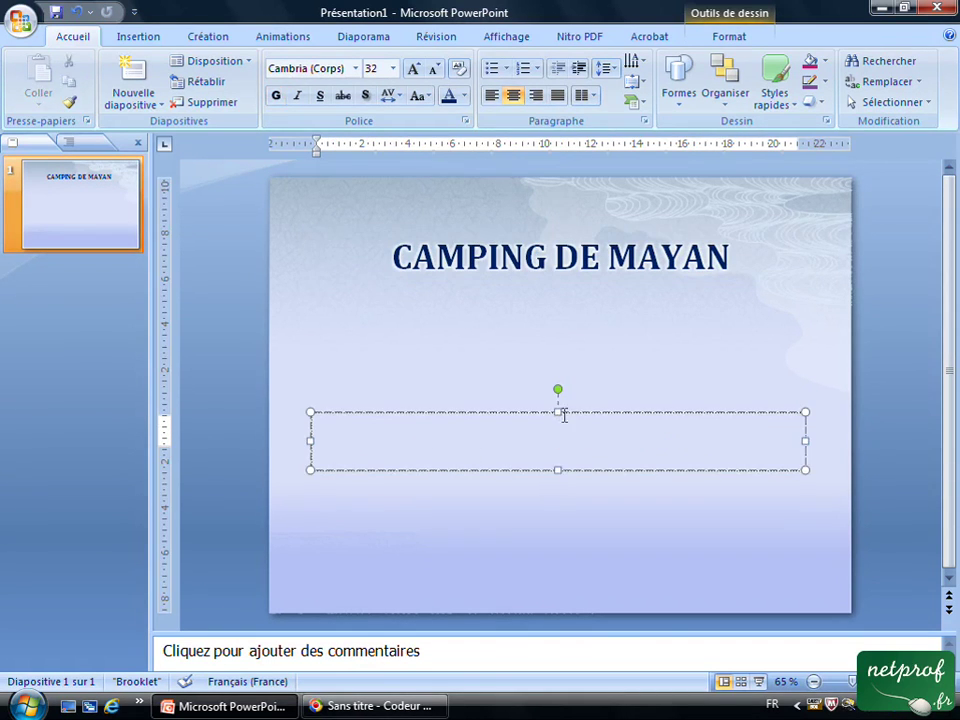
{"action": "left_click", "coordinate": [557, 411]}
{"action": "left_click_drag", "start_coordinate": [557, 411], "coordinate": [557, 298]}
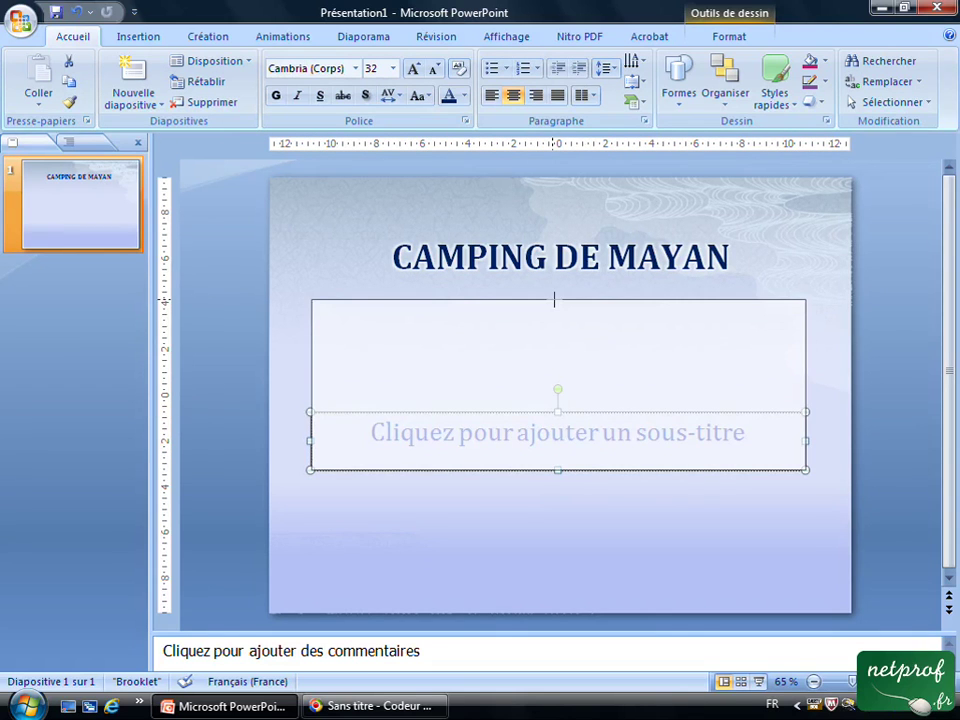
Step: Set the subtitle box's font size to 28
{"action": "left_click", "coordinate": [741, 321]}
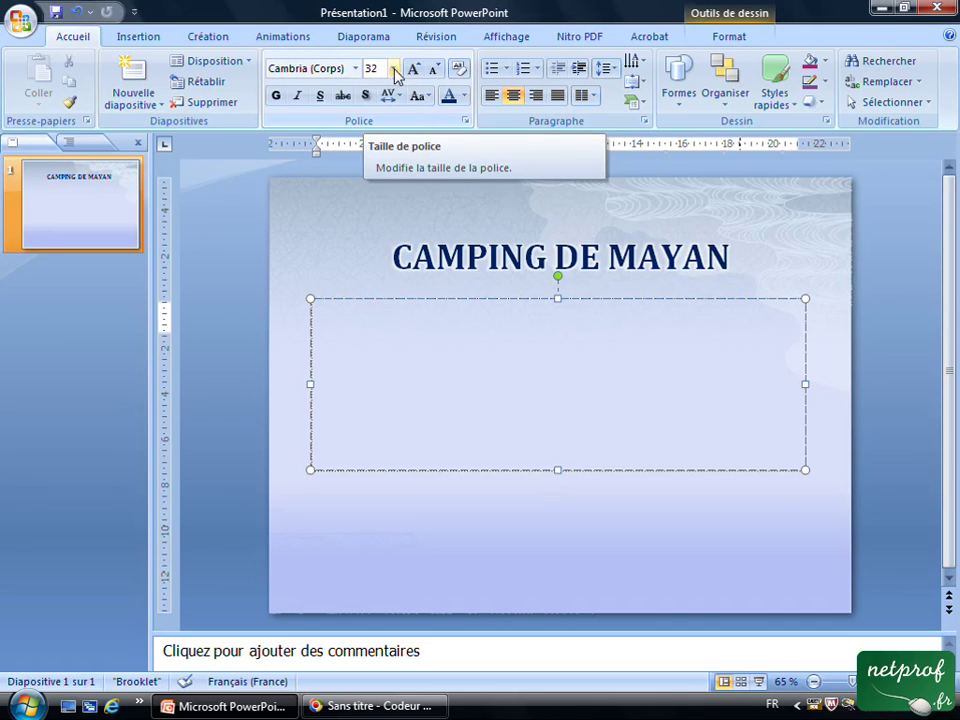
{"action": "left_click", "coordinate": [394, 70]}
{"action": "left_click", "coordinate": [385, 264]}
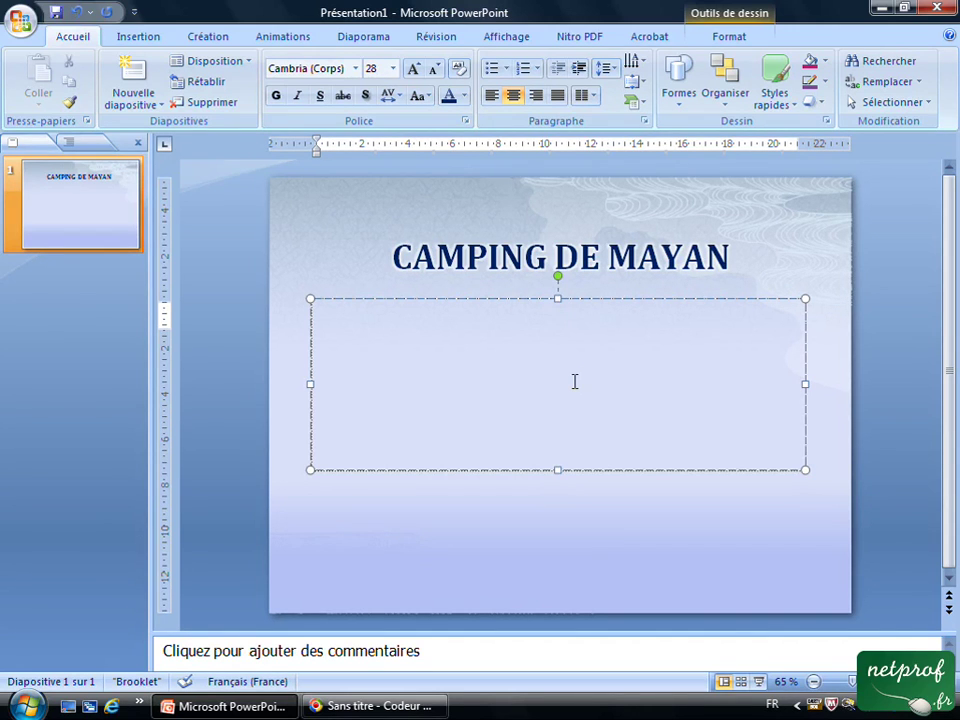
Step: Type 'Ce camping est situé dans le Médoc, près de Montalivet.' in the box
{"action": "type", "text": "Ce camping est situé "}
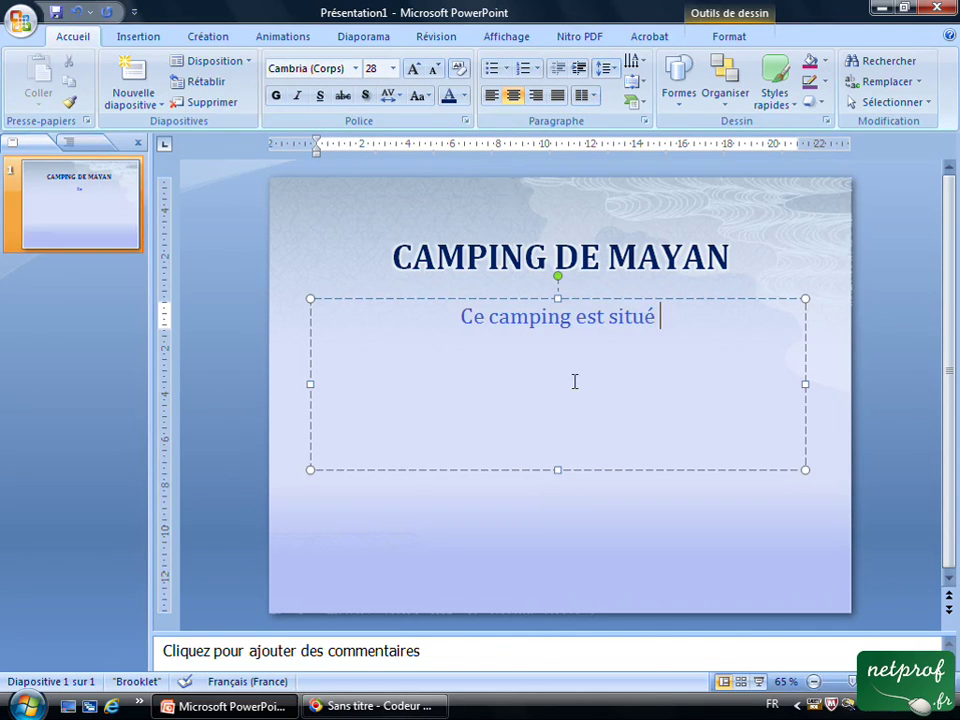
{"action": "type", "text": "dans le Médoc, près de Montalivet"}
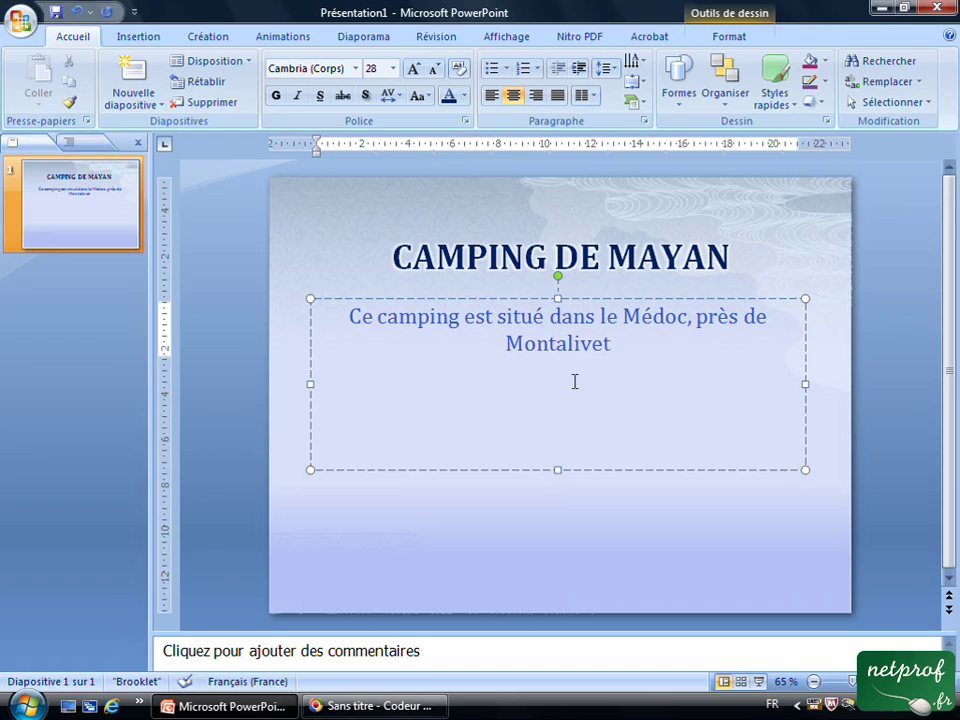
{"action": "type", "text": "."}
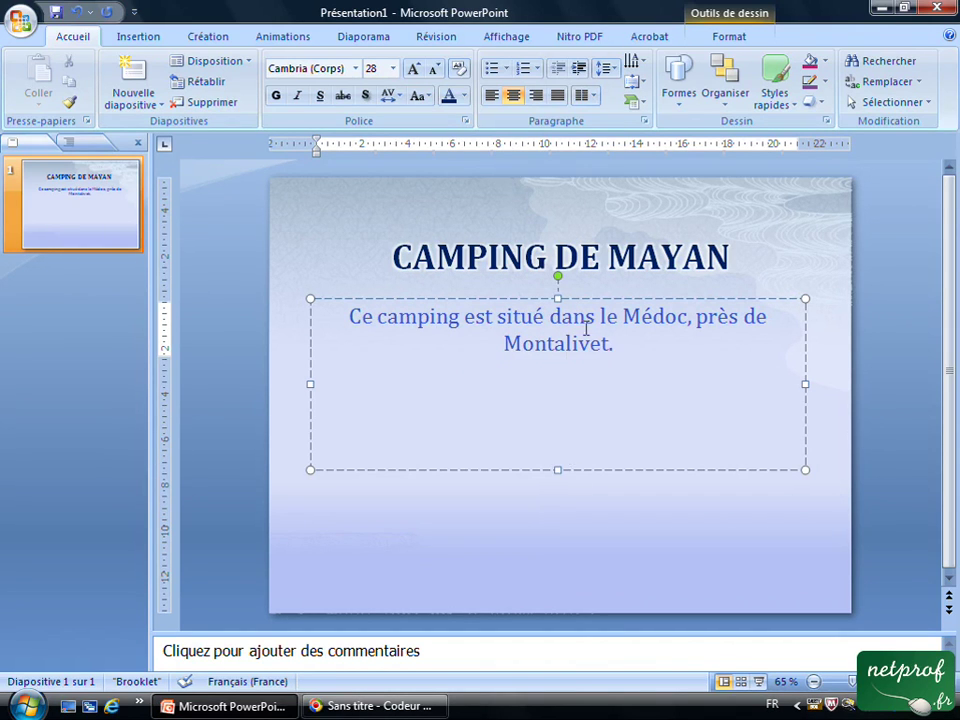
Step: Left-align the location sentence and give it an arrow bullet instead of a diamond
{"action": "left_click_drag", "start_coordinate": [614, 344], "coordinate": [352, 316]}
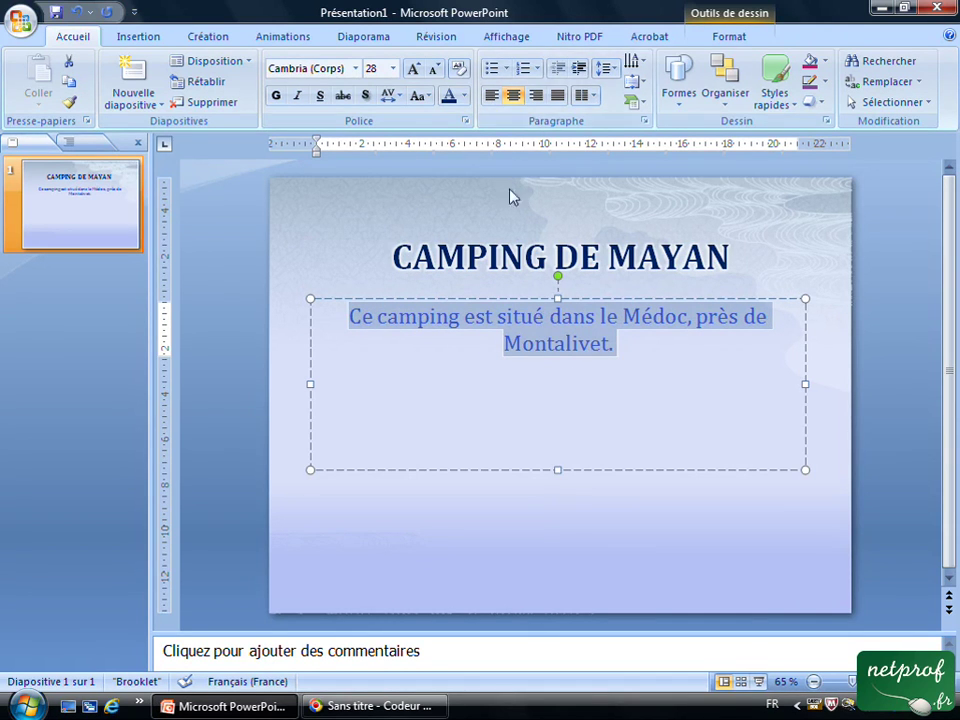
{"action": "left_click", "coordinate": [491, 97]}
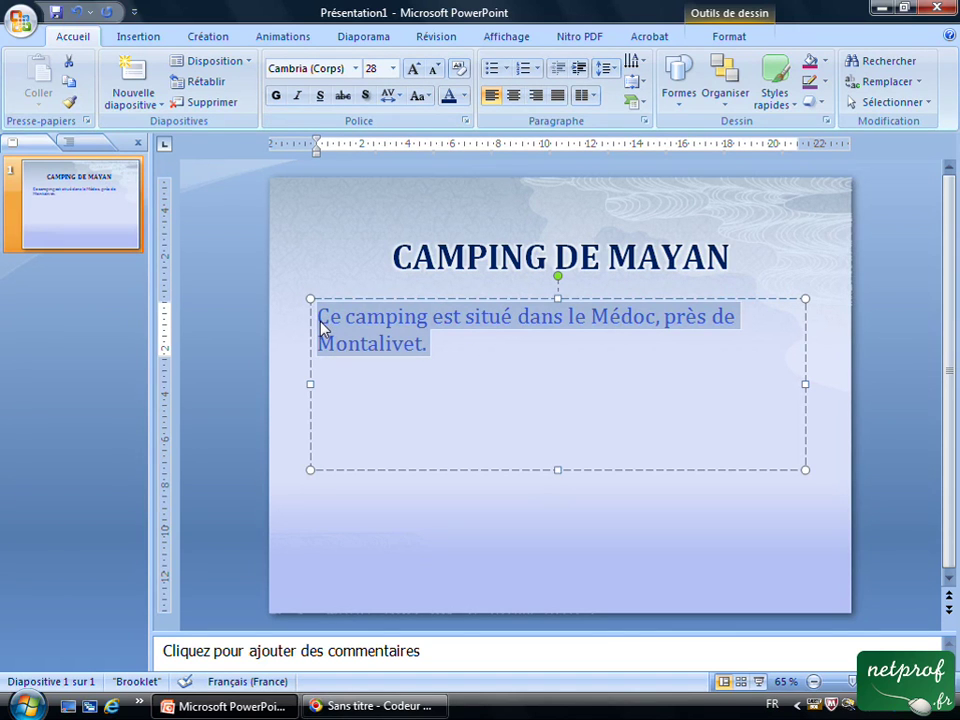
{"action": "left_click", "coordinate": [507, 69]}
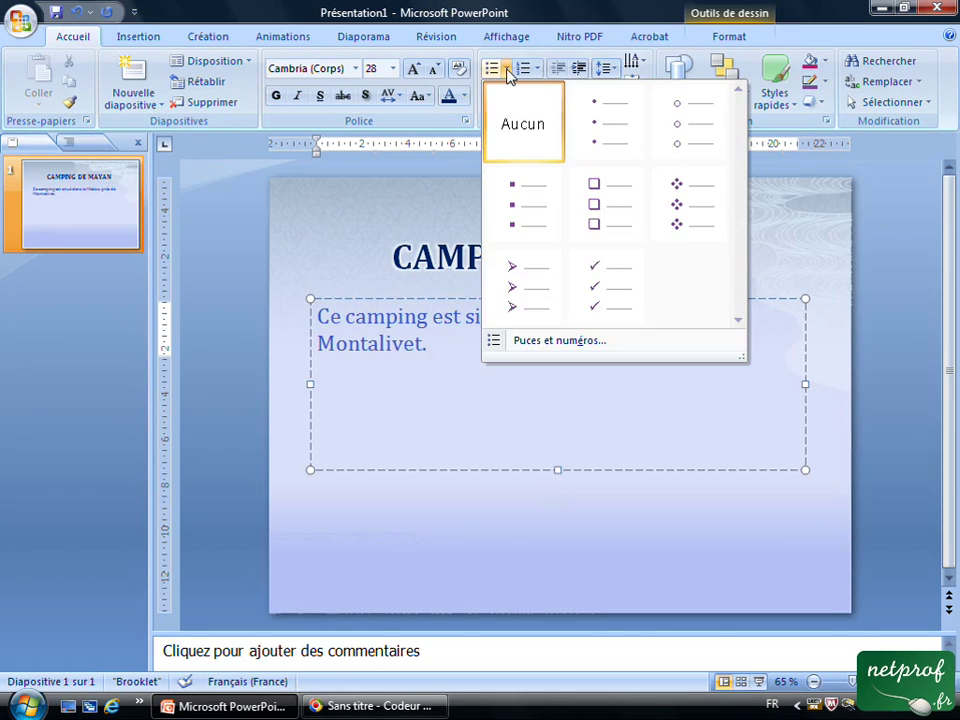
{"action": "left_click", "coordinate": [683, 190]}
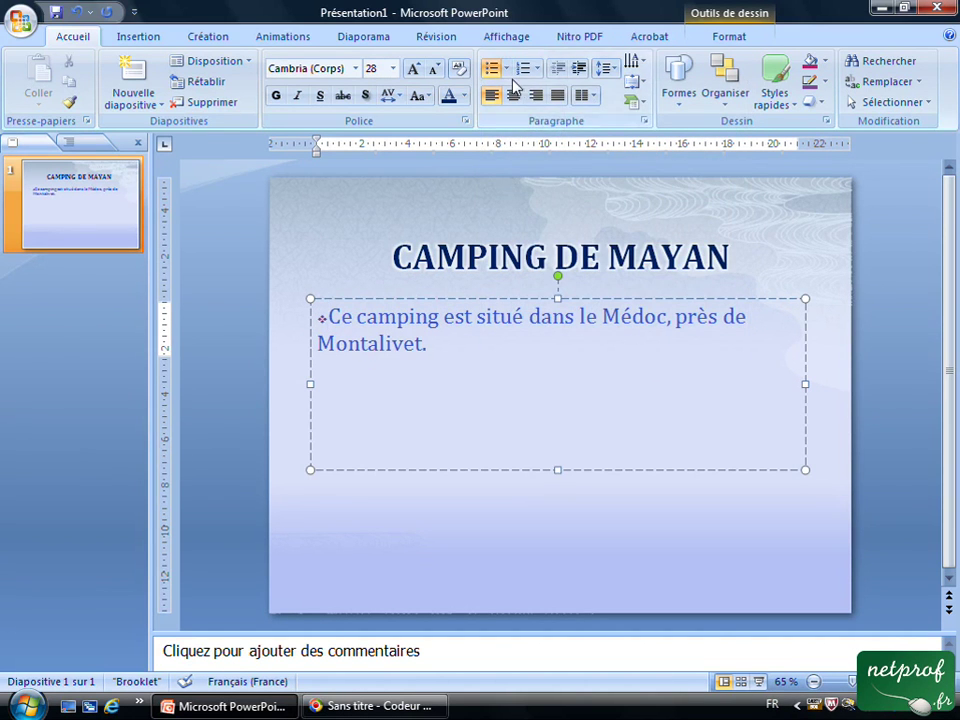
{"action": "left_click", "coordinate": [507, 69]}
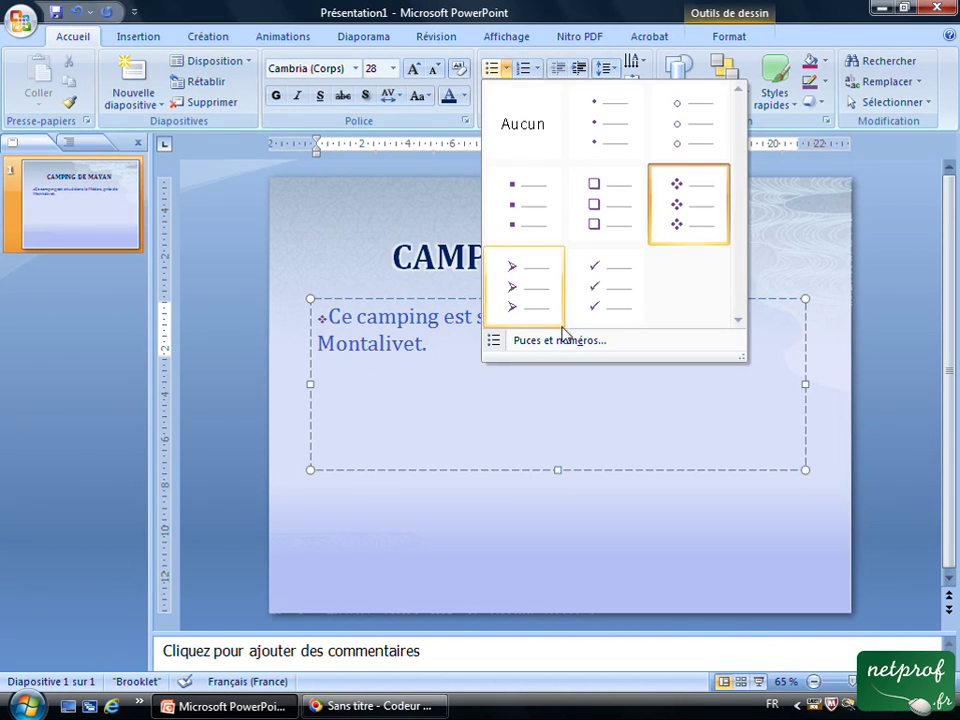
{"action": "left_click", "coordinate": [525, 275]}
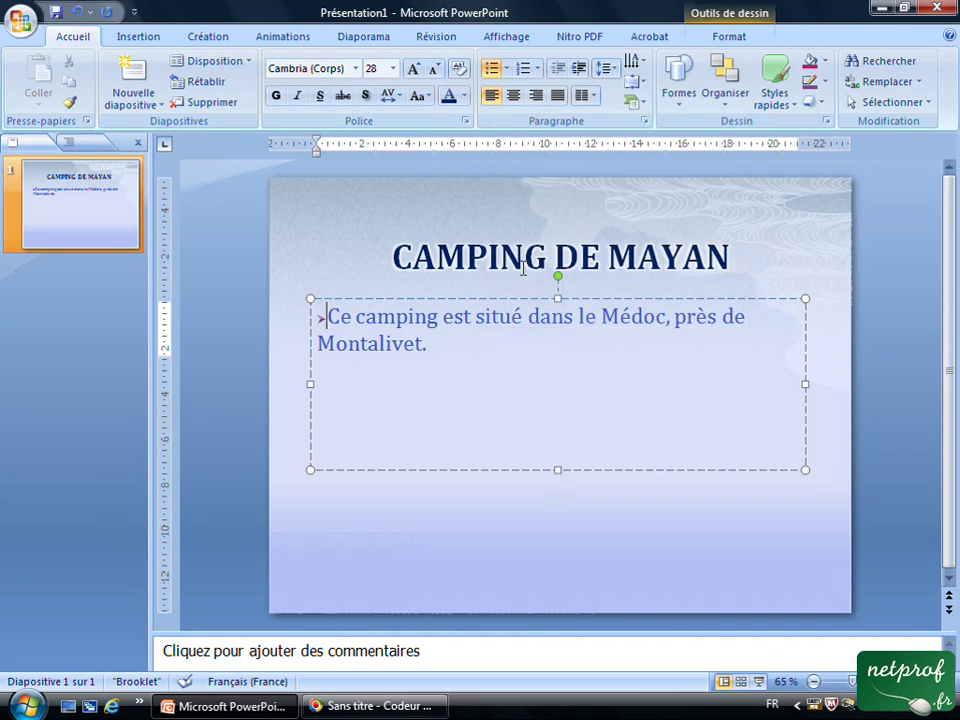
{"action": "left_click", "coordinate": [444, 346]}
Step: Add a second bullet 'Il peut accueuillir 200 campeurs' and check the misspelled word
{"action": "key", "text": "Return"}
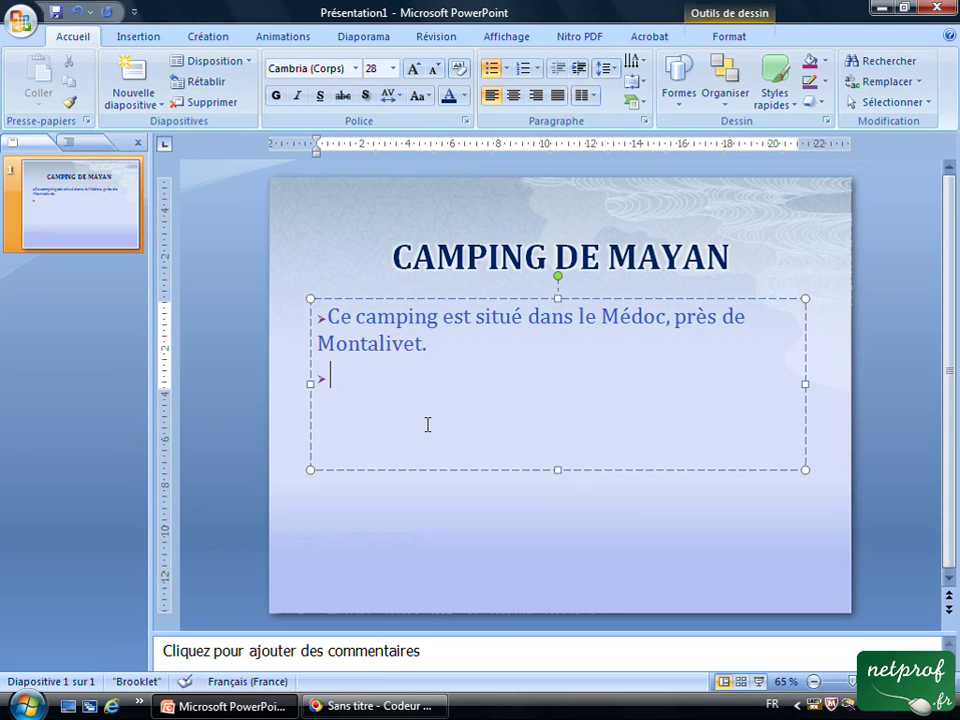
{"action": "type", "text": "Il peut accueui"}
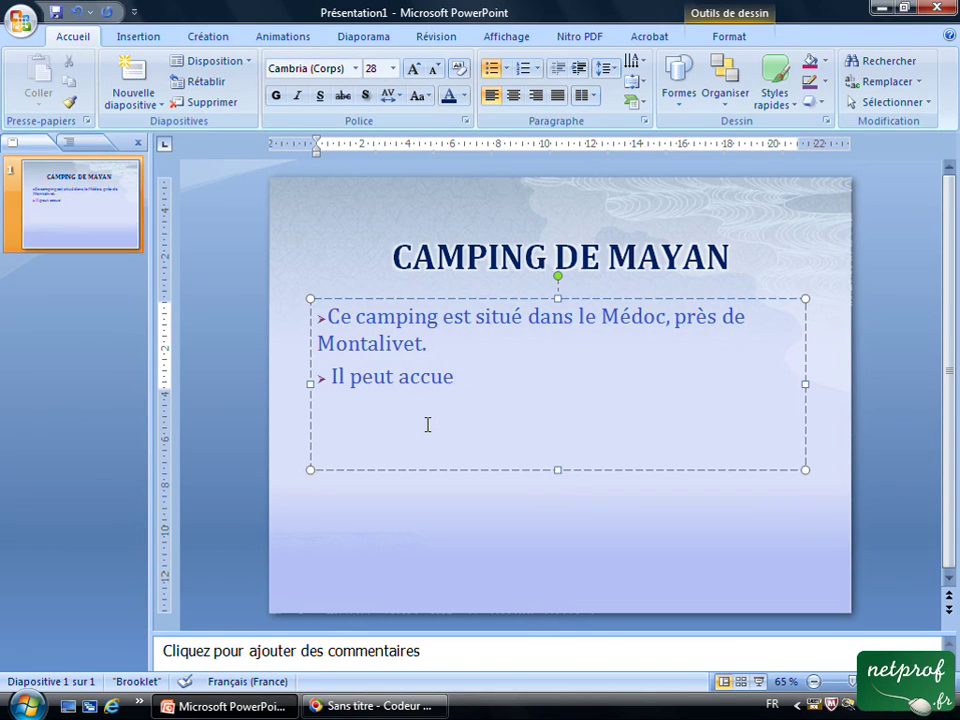
{"action": "type", "text": "llir"}
{"action": "type", "text": " 200 campeurs"}
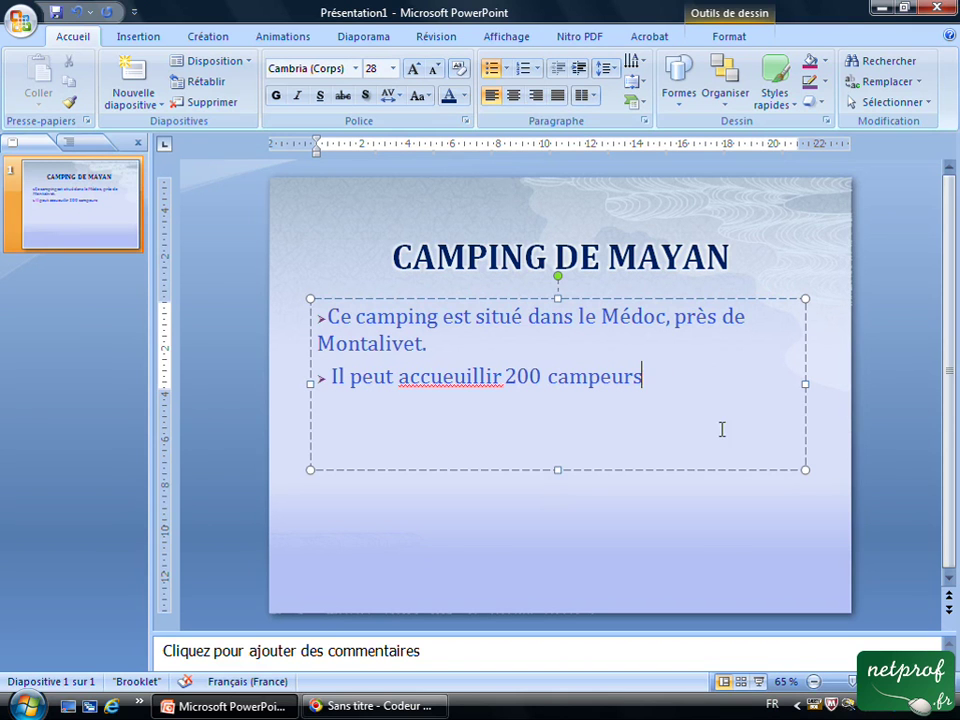
{"action": "double_click", "coordinate": [422, 375]}
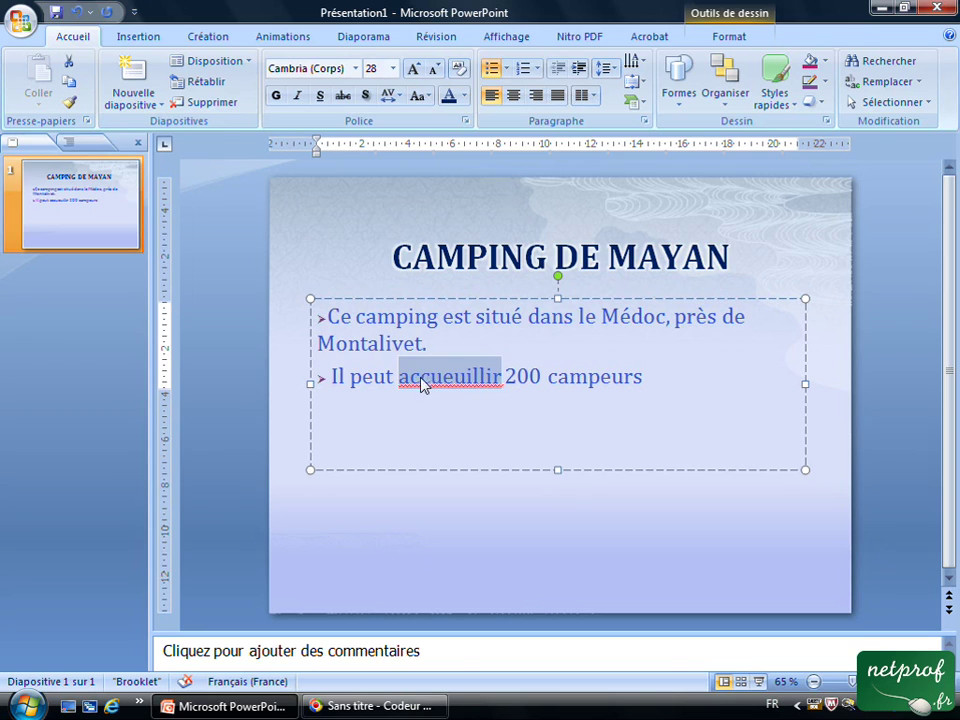
{"action": "right_click", "coordinate": [463, 382]}
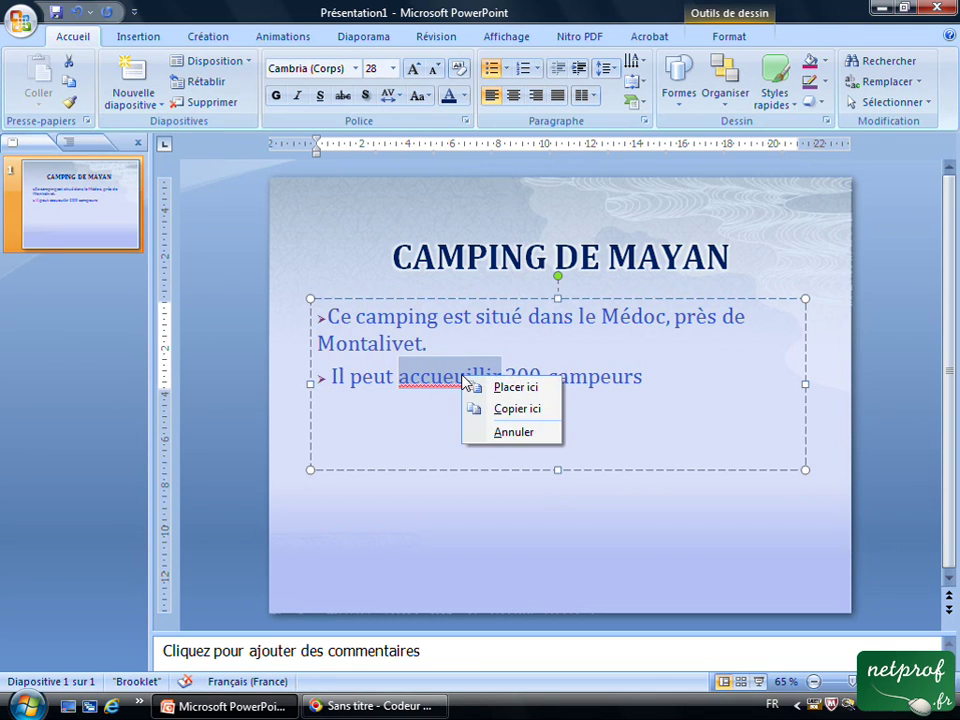
{"action": "left_click", "coordinate": [446, 377]}
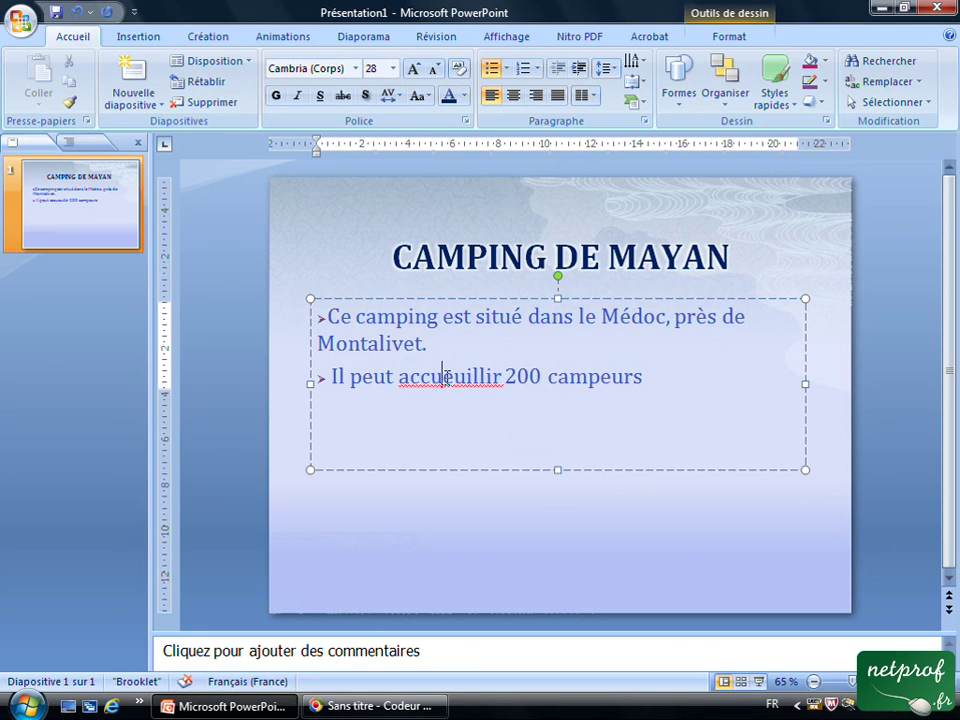
Step: Run the Révision spelling check and replace 'accueuillir' with 'accueillir'
{"action": "double_click", "coordinate": [400, 377]}
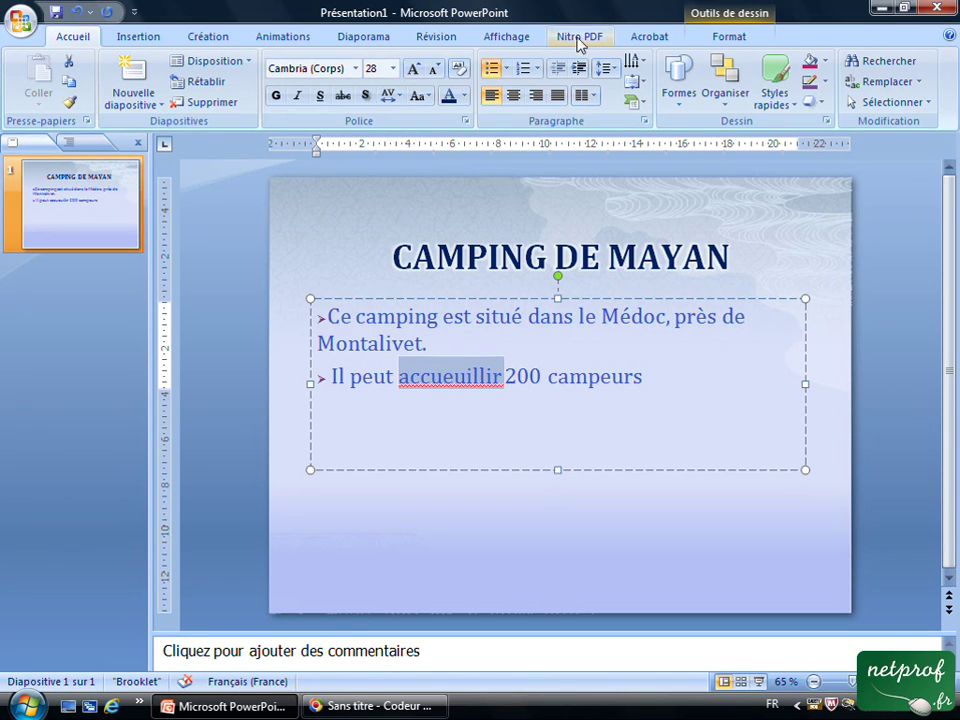
{"action": "left_click", "coordinate": [460, 38]}
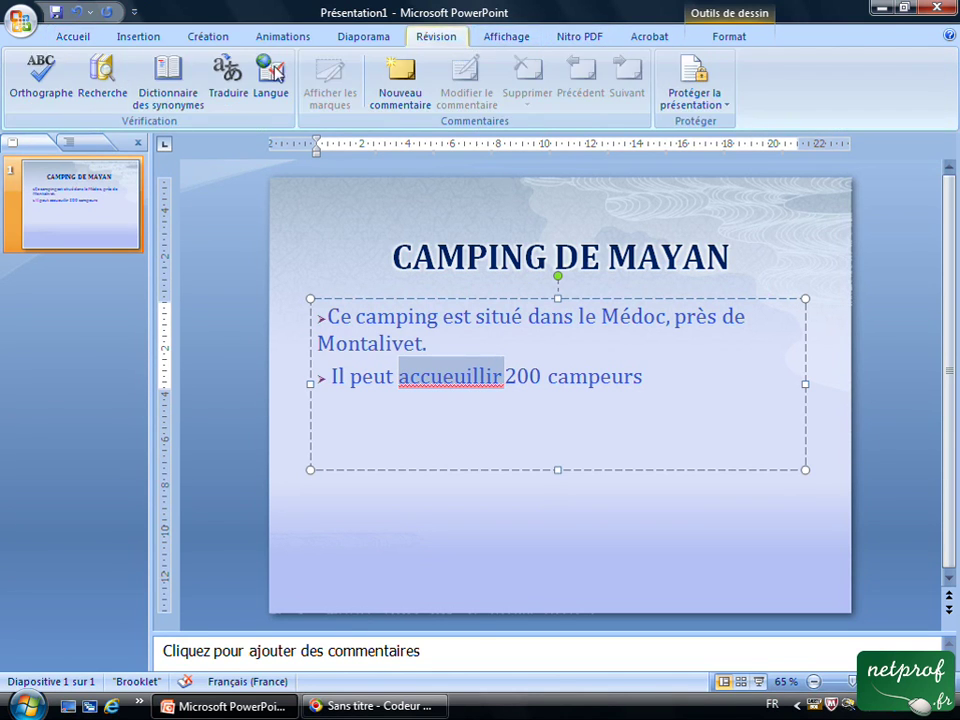
{"action": "left_click", "coordinate": [40, 75]}
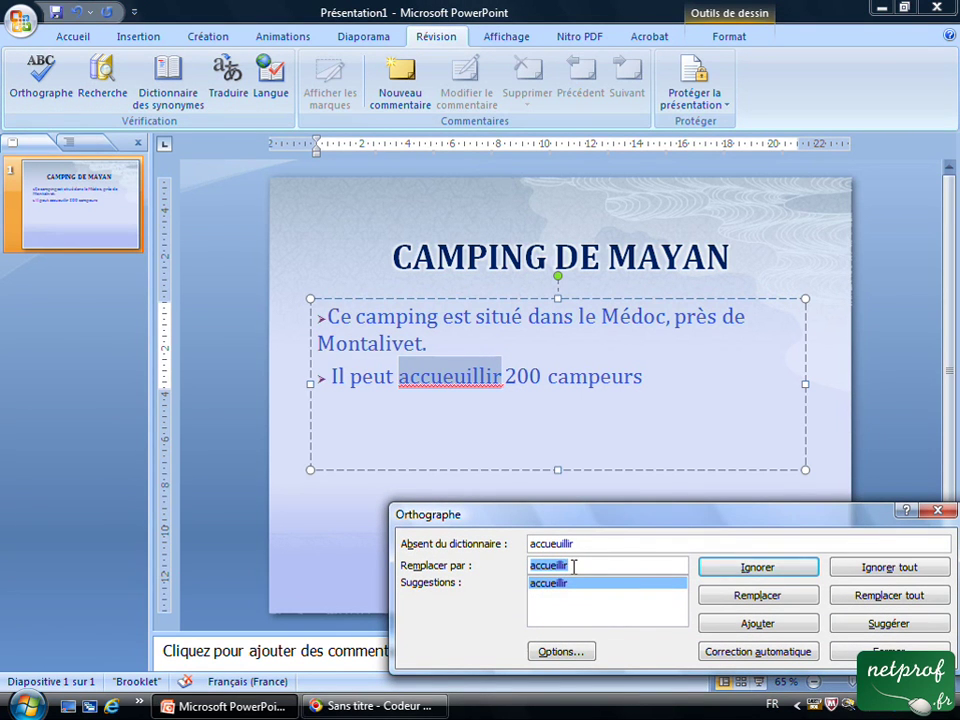
{"action": "left_click", "coordinate": [760, 595]}
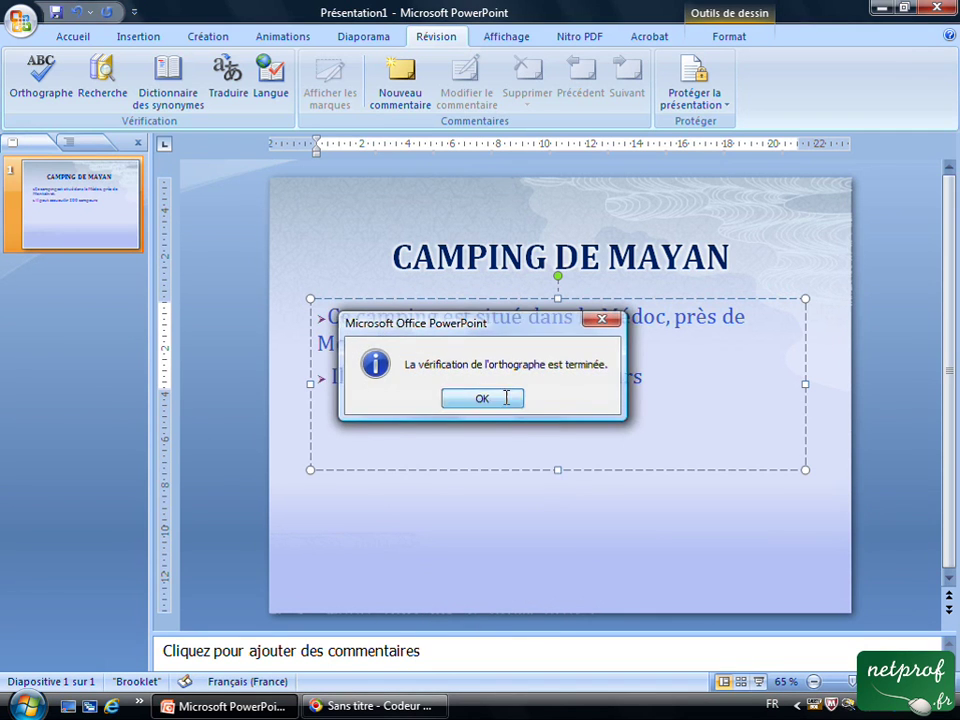
{"action": "left_click", "coordinate": [490, 402]}
{"action": "left_click", "coordinate": [648, 380]}
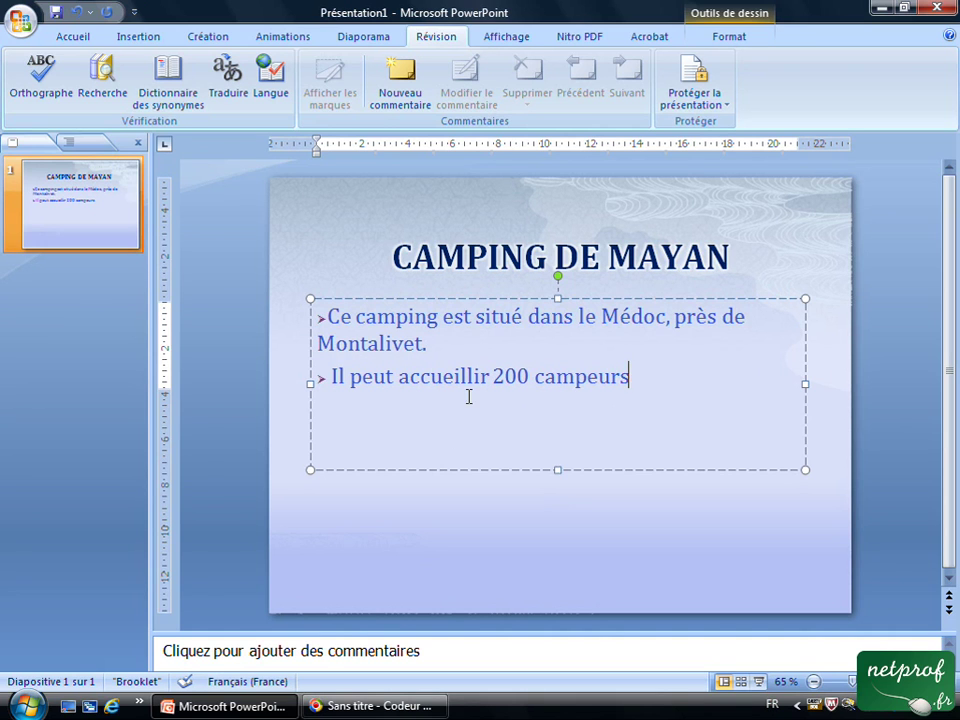
Step: Make all the bulleted text black
{"action": "left_click", "coordinate": [330, 318]}
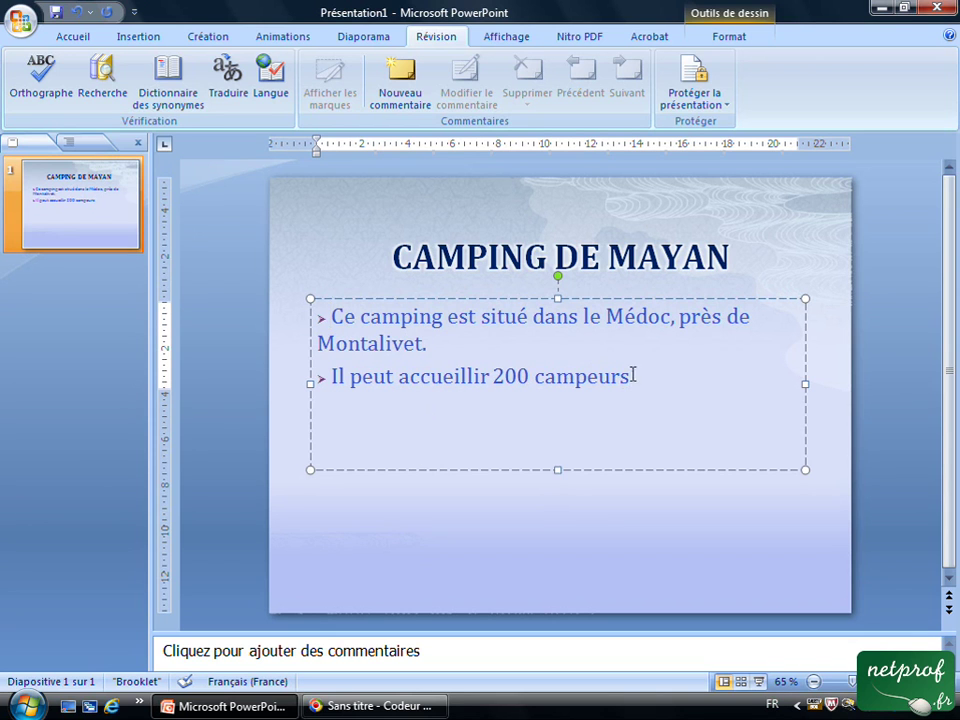
{"action": "left_click_drag", "start_coordinate": [632, 378], "coordinate": [316, 318]}
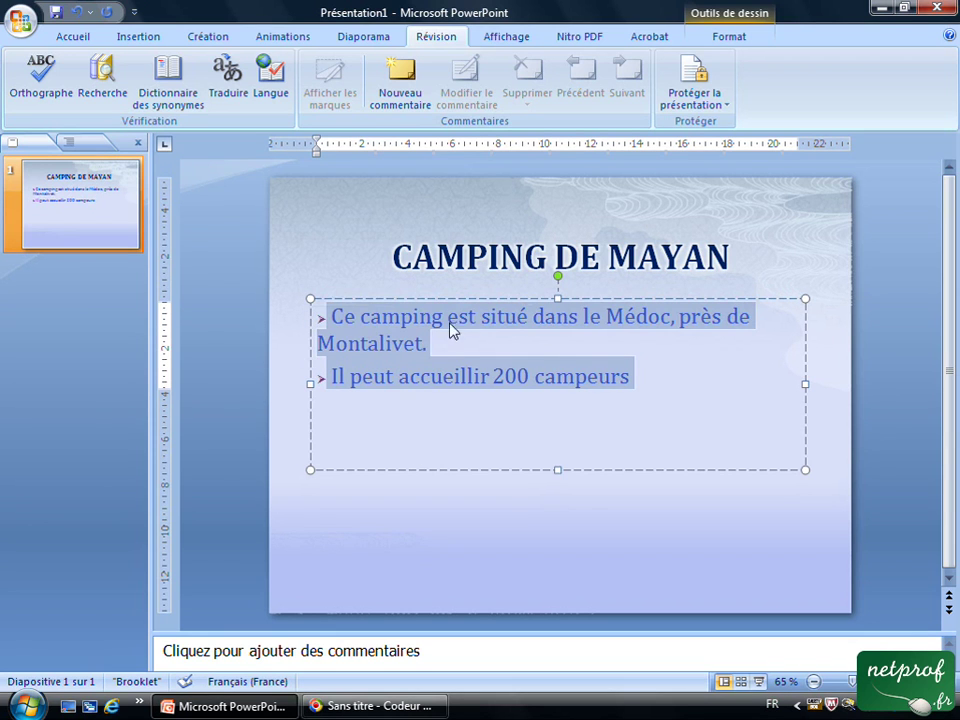
{"action": "left_click", "coordinate": [74, 37]}
{"action": "left_click", "coordinate": [464, 96]}
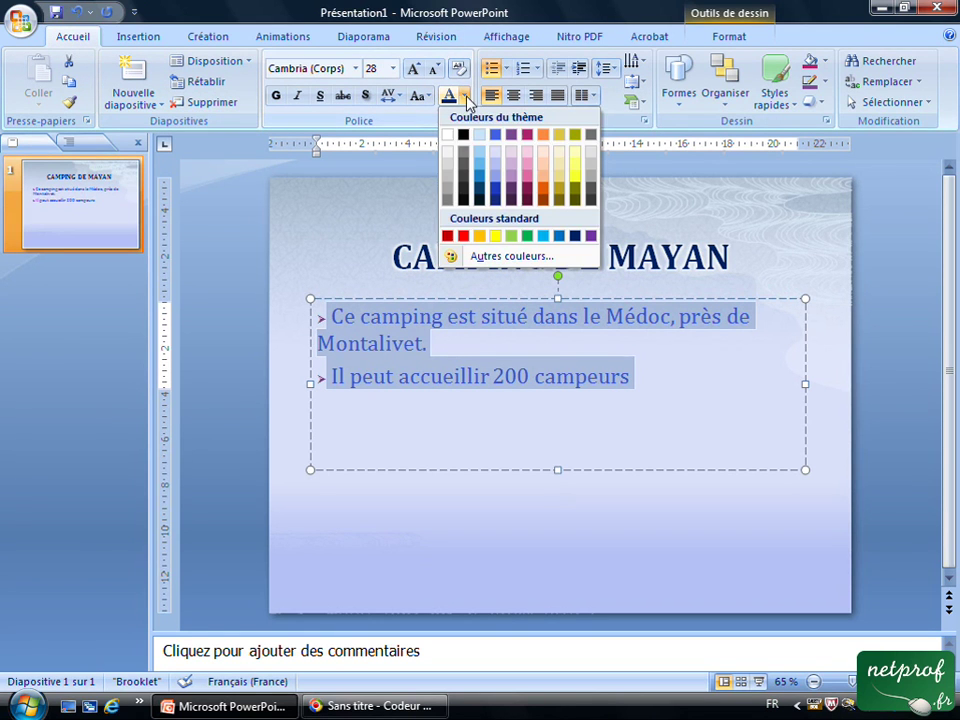
{"action": "left_click", "coordinate": [463, 138]}
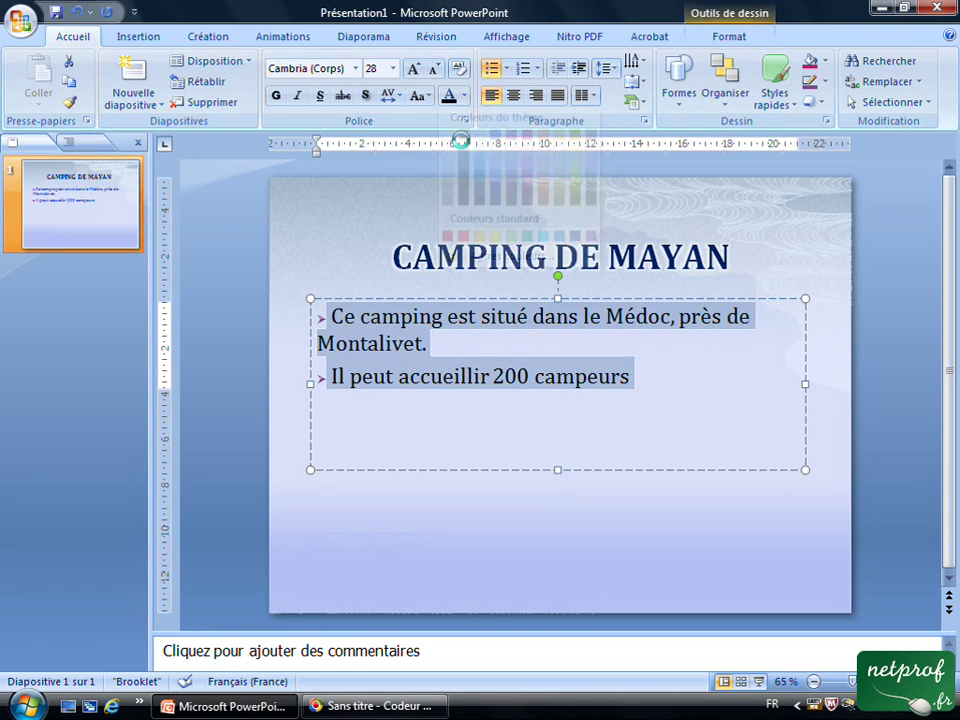
{"action": "left_click", "coordinate": [511, 440]}
Step: Shorten the bulleted text box by dragging its bottom edge up
{"action": "left_click_drag", "start_coordinate": [556, 469], "coordinate": [547, 418]}
{"action": "left_click", "coordinate": [529, 477]}
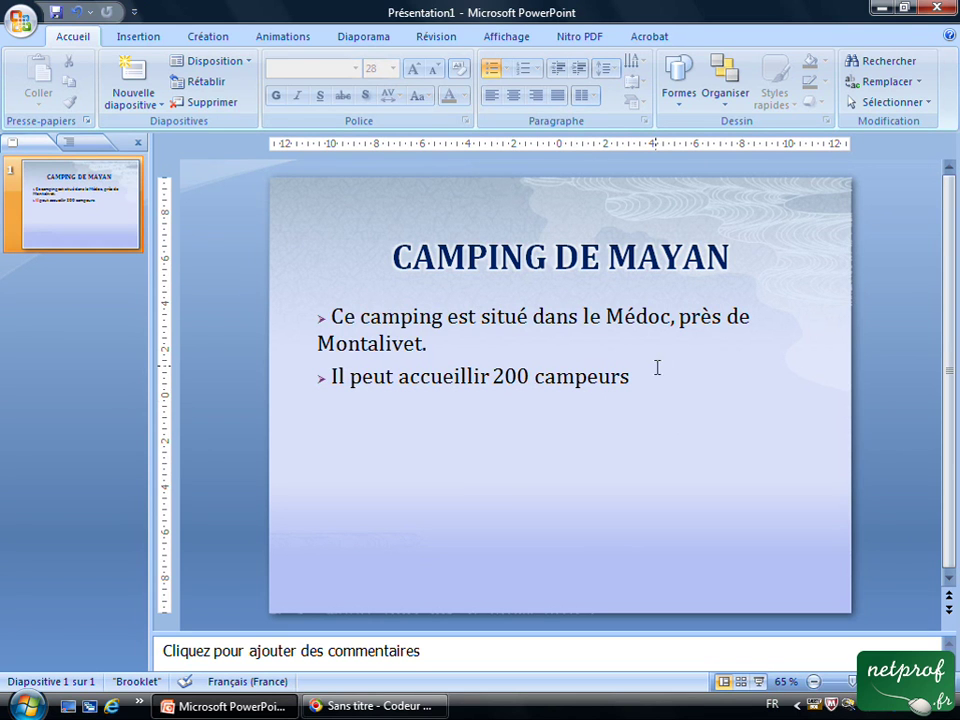
{"action": "left_click", "coordinate": [138, 38]}
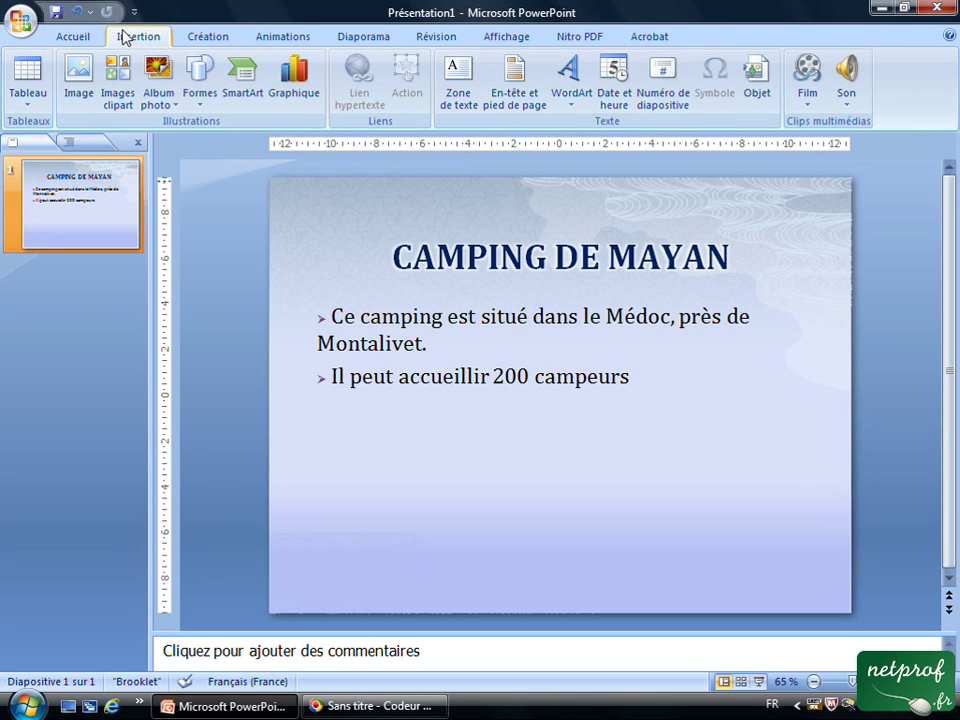
Step: Search the Clip Art pane for all available images and browse the results
{"action": "left_click", "coordinate": [126, 80]}
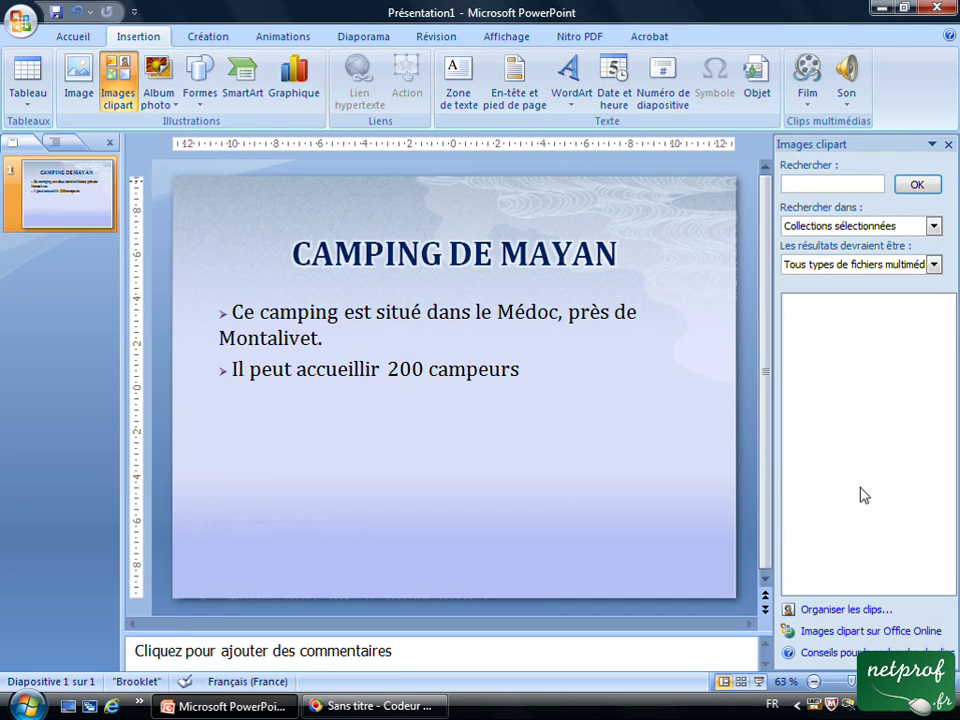
{"action": "left_click", "coordinate": [917, 184]}
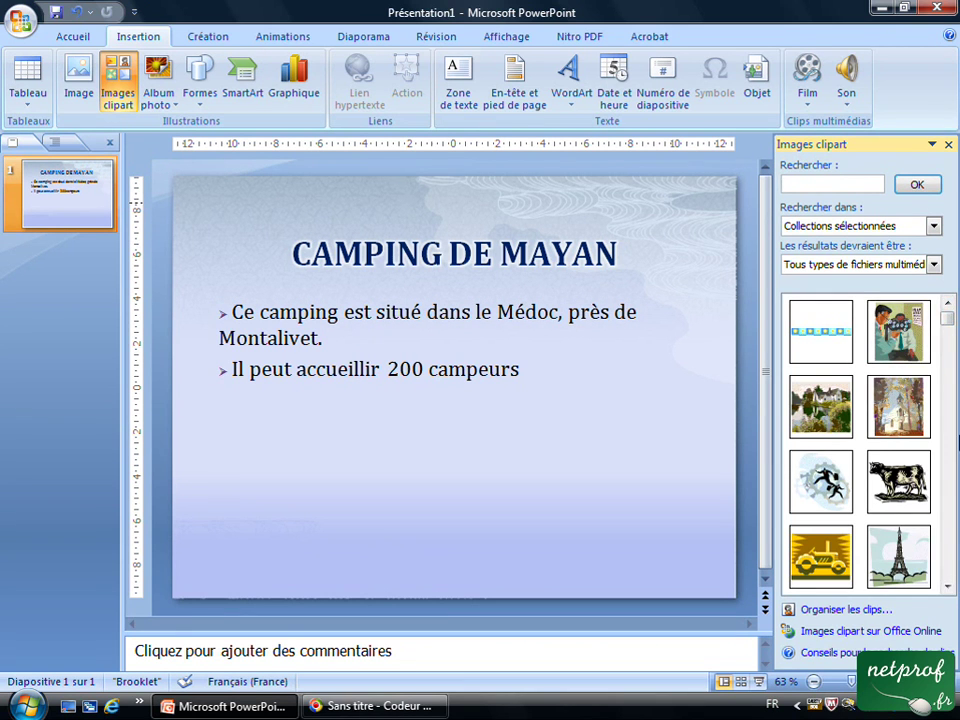
{"action": "left_click", "coordinate": [947, 587]}
{"action": "left_click", "coordinate": [947, 587]}
{"action": "left_click", "coordinate": [947, 587]}
{"action": "left_click", "coordinate": [947, 587]}
{"action": "left_click", "coordinate": [947, 587]}
{"action": "left_click", "coordinate": [947, 587]}
{"action": "left_click", "coordinate": [947, 587]}
{"action": "left_click", "coordinate": [947, 587]}
{"action": "left_click", "coordinate": [947, 587]}
{"action": "left_click", "coordinate": [947, 587]}
{"action": "left_click", "coordinate": [947, 587]}
{"action": "left_click", "coordinate": [947, 587]}
{"action": "left_click", "coordinate": [947, 587]}
{"action": "left_click", "coordinate": [947, 587]}
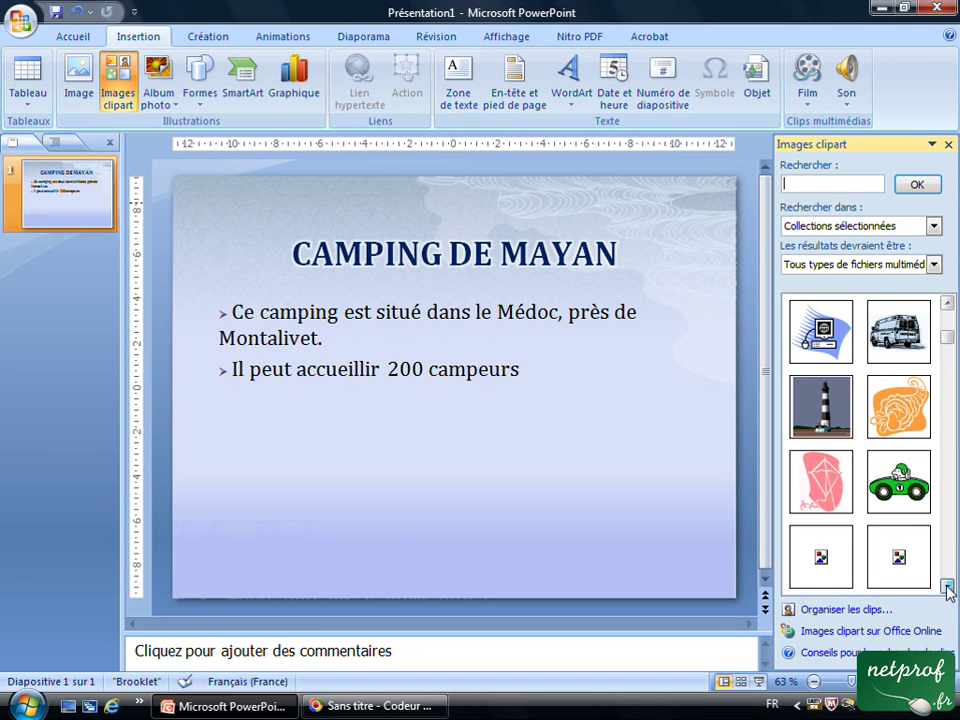
Step: Scroll further down the clip results and insert the sailboat clip art onto the slide
{"action": "left_click", "coordinate": [947, 587]}
{"action": "left_click", "coordinate": [947, 587]}
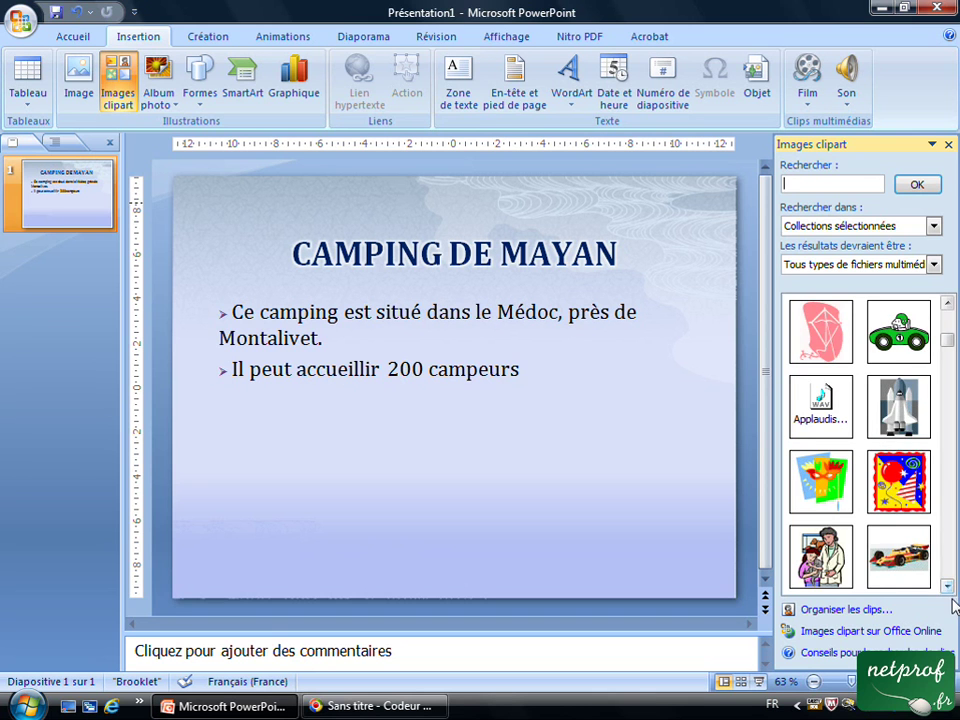
{"action": "left_click", "coordinate": [947, 587]}
{"action": "left_click", "coordinate": [947, 587]}
{"action": "left_click", "coordinate": [947, 587]}
{"action": "left_click", "coordinate": [947, 587]}
{"action": "left_click", "coordinate": [947, 587]}
{"action": "left_click", "coordinate": [947, 587]}
{"action": "left_click", "coordinate": [947, 587]}
{"action": "left_click", "coordinate": [947, 587]}
{"action": "left_click", "coordinate": [947, 587]}
{"action": "left_click", "coordinate": [947, 587]}
{"action": "left_click", "coordinate": [947, 587]}
{"action": "left_click", "coordinate": [947, 587]}
{"action": "left_click", "coordinate": [947, 587]}
{"action": "left_click", "coordinate": [947, 587]}
{"action": "left_click", "coordinate": [947, 587]}
{"action": "left_click", "coordinate": [947, 587]}
{"action": "left_click", "coordinate": [947, 587]}
{"action": "left_click", "coordinate": [947, 587]}
{"action": "left_click", "coordinate": [947, 587]}
{"action": "left_click", "coordinate": [947, 587]}
{"action": "left_click", "coordinate": [947, 587]}
{"action": "mouse_move", "coordinate": [910, 488]}
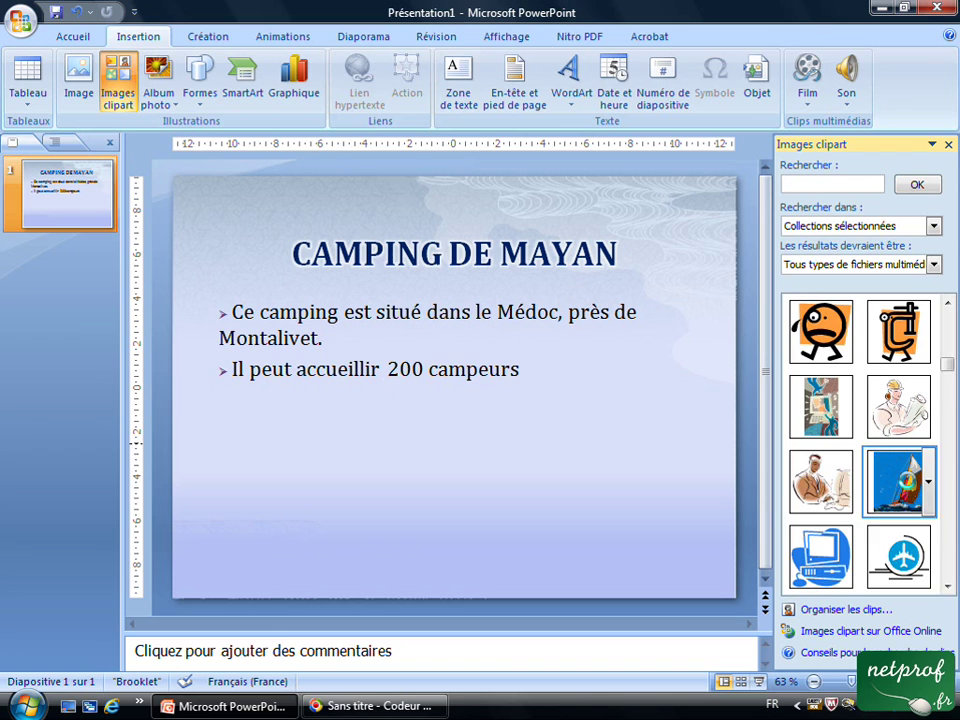
{"action": "left_click", "coordinate": [910, 488]}
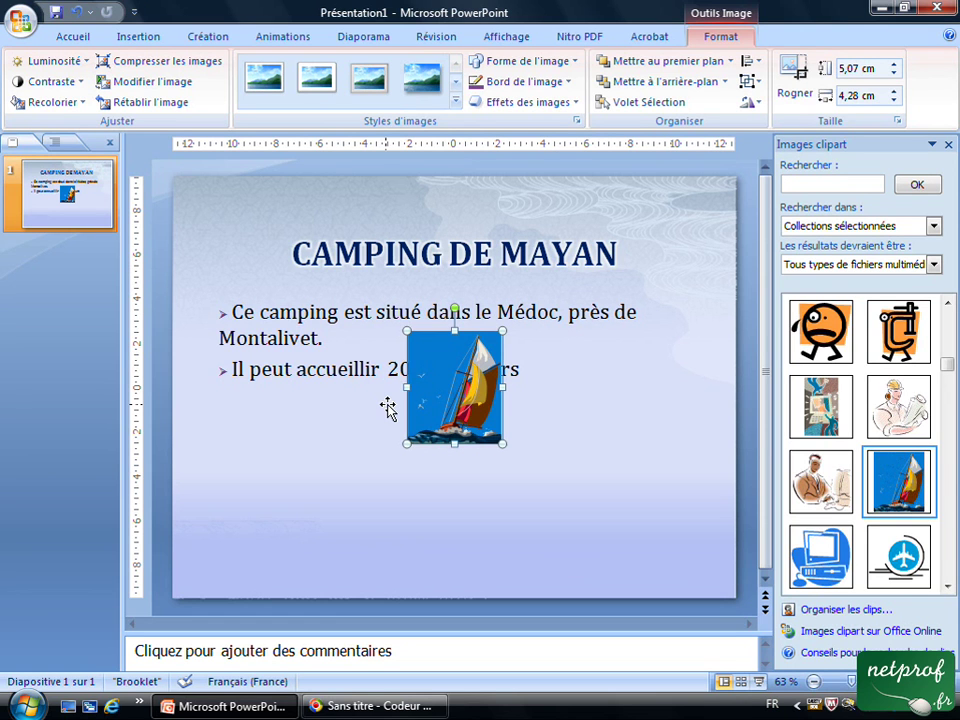
Step: Move the sailboat picture to the lower right and apply the Ellipse à contour adouci picture style
{"action": "mouse_move", "coordinate": [900, 482]}
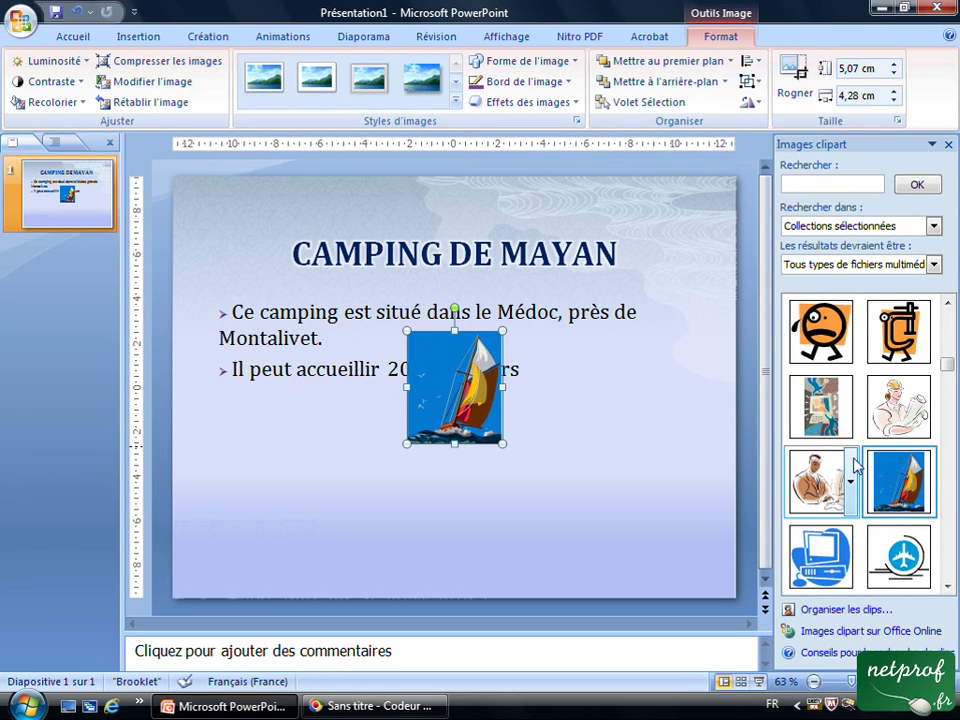
{"action": "left_click_drag", "start_coordinate": [440, 367], "coordinate": [601, 447]}
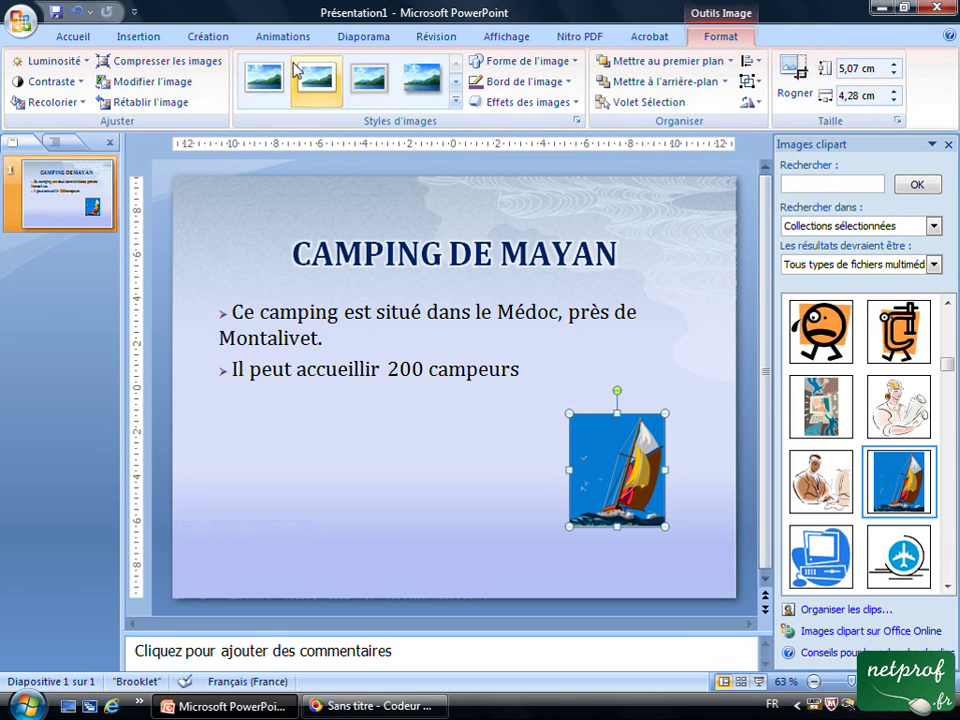
{"action": "left_click", "coordinate": [455, 102]}
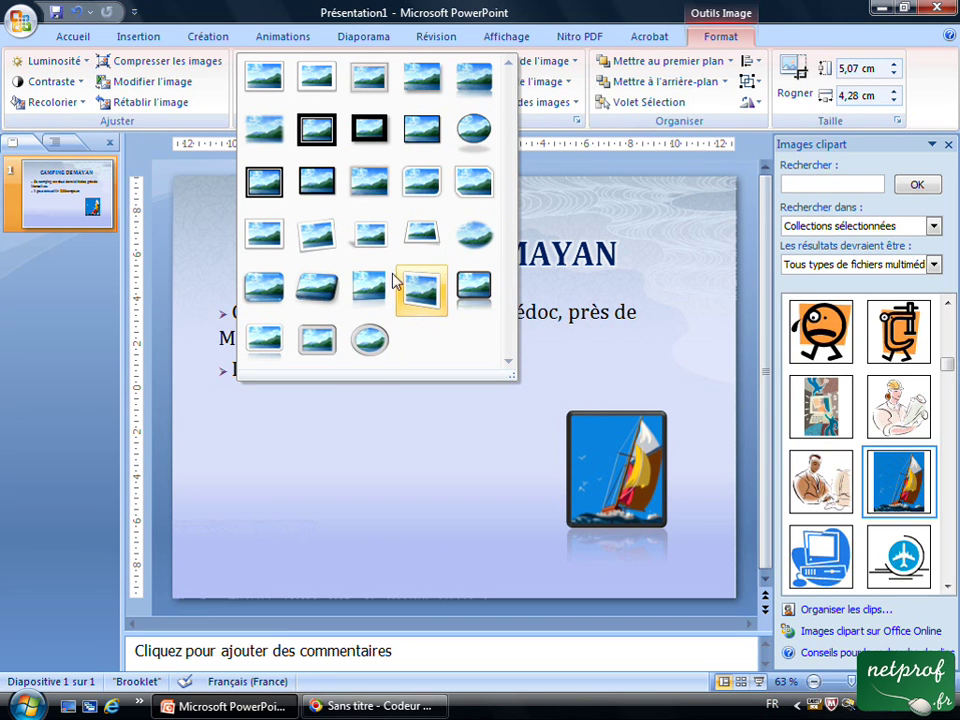
{"action": "left_click", "coordinate": [474, 240]}
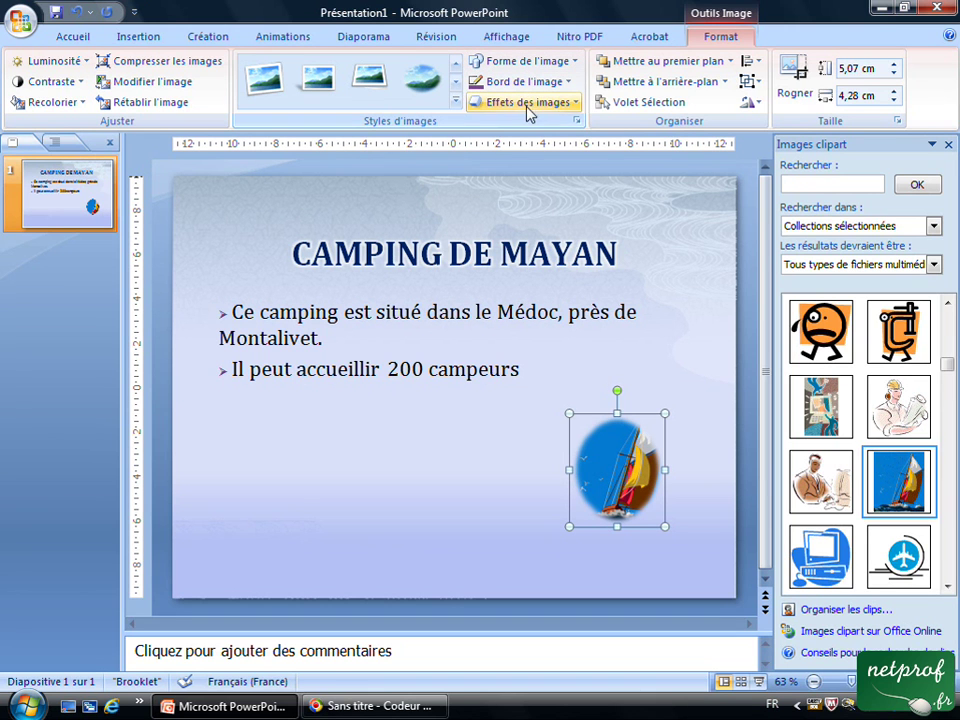
{"action": "right_click", "coordinate": [610, 447]}
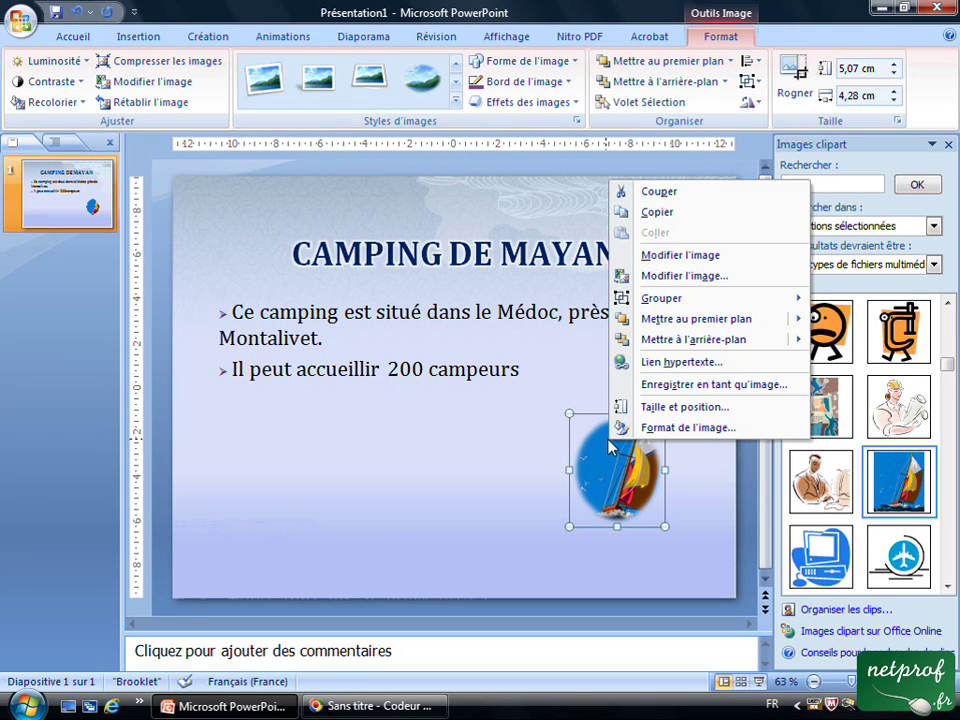
{"action": "left_click", "coordinate": [690, 408]}
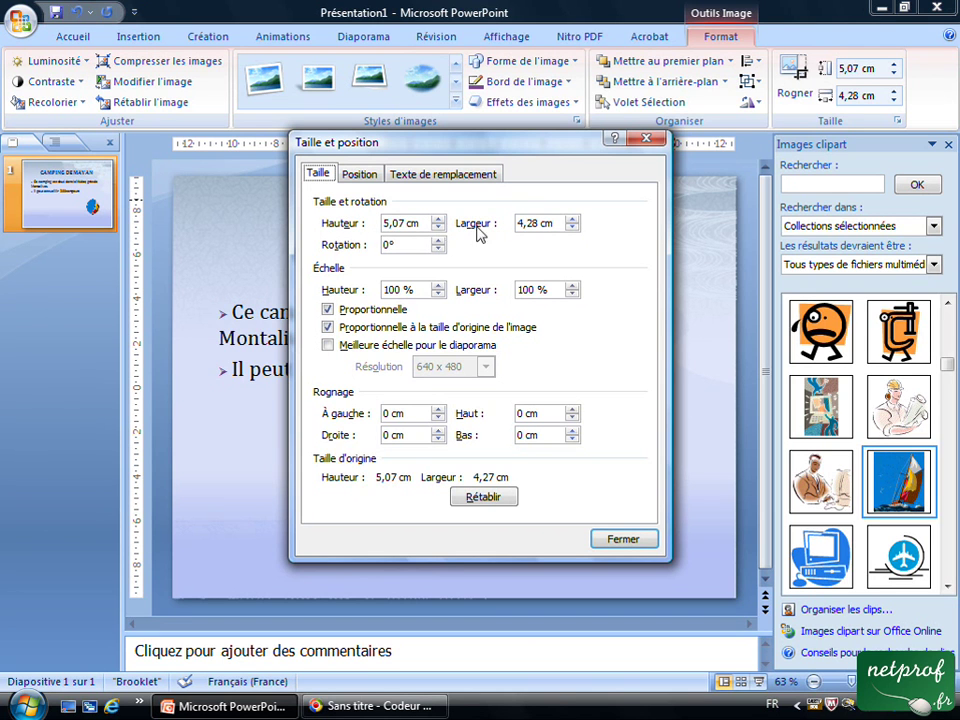
{"action": "left_click", "coordinate": [621, 541]}
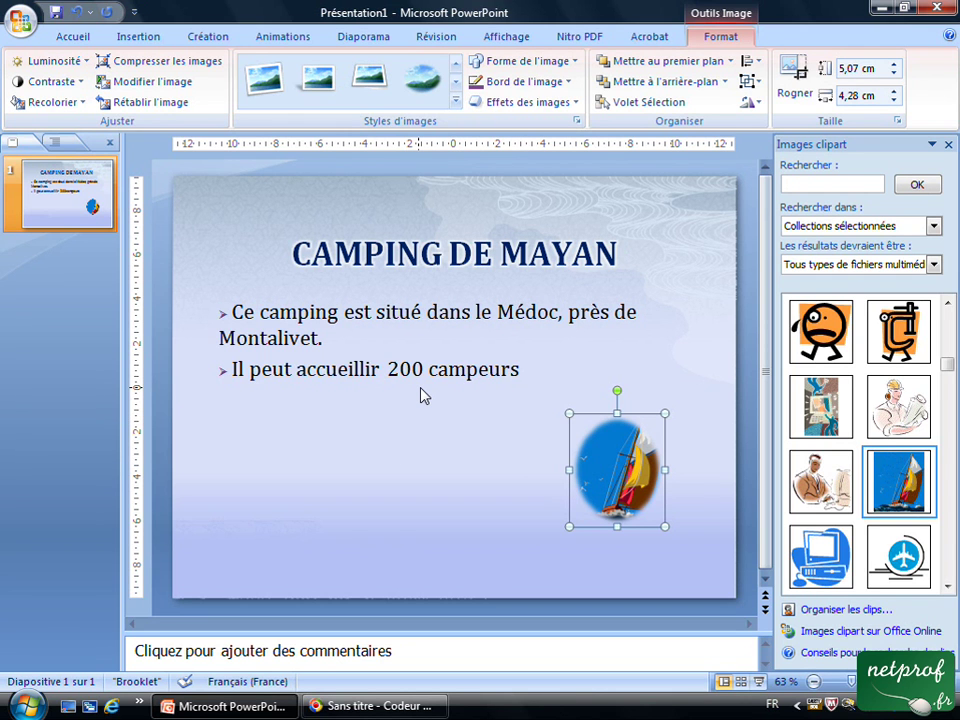
{"action": "left_click", "coordinate": [617, 365]}
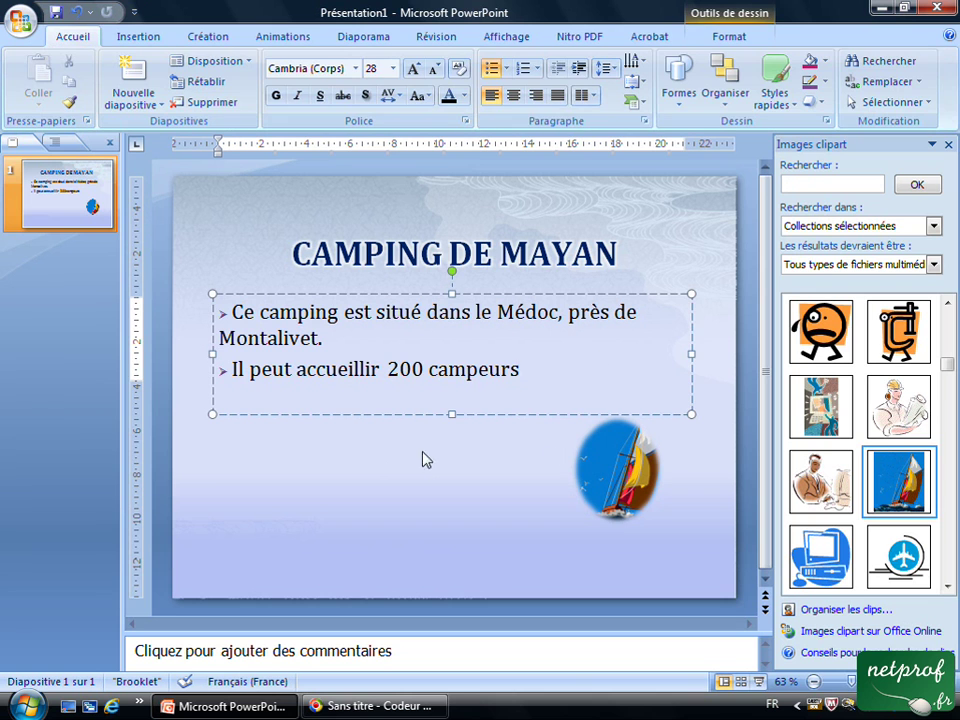
Step: Select the CAMPING DE MAYAN title, then show the Office menu's Enregistrer sous format choices
{"action": "left_click", "coordinate": [293, 250]}
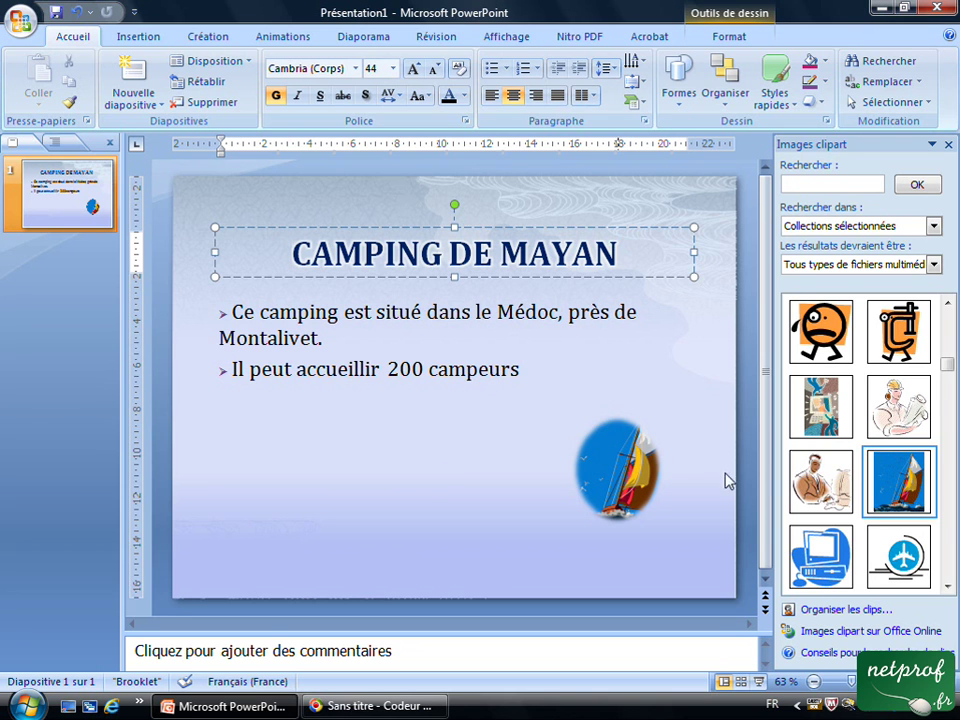
{"action": "left_click", "coordinate": [22, 22]}
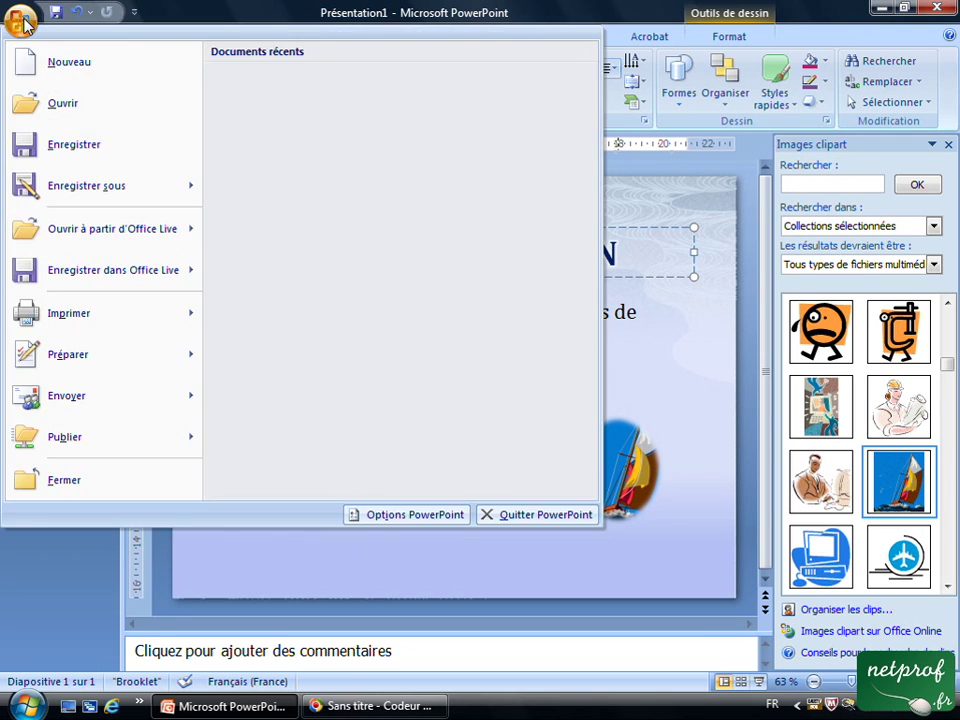
{"action": "mouse_move", "coordinate": [59, 190]}
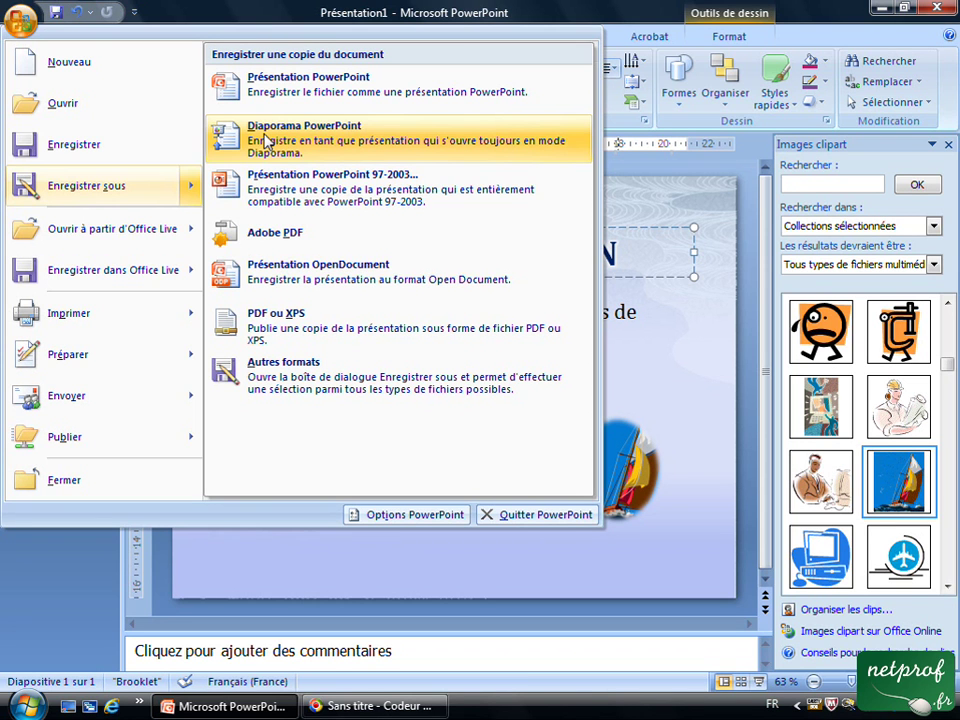
Step: Save a copy as Présentation PowerPoint, with the DATA (E:) drive as the location
{"action": "left_click", "coordinate": [297, 86]}
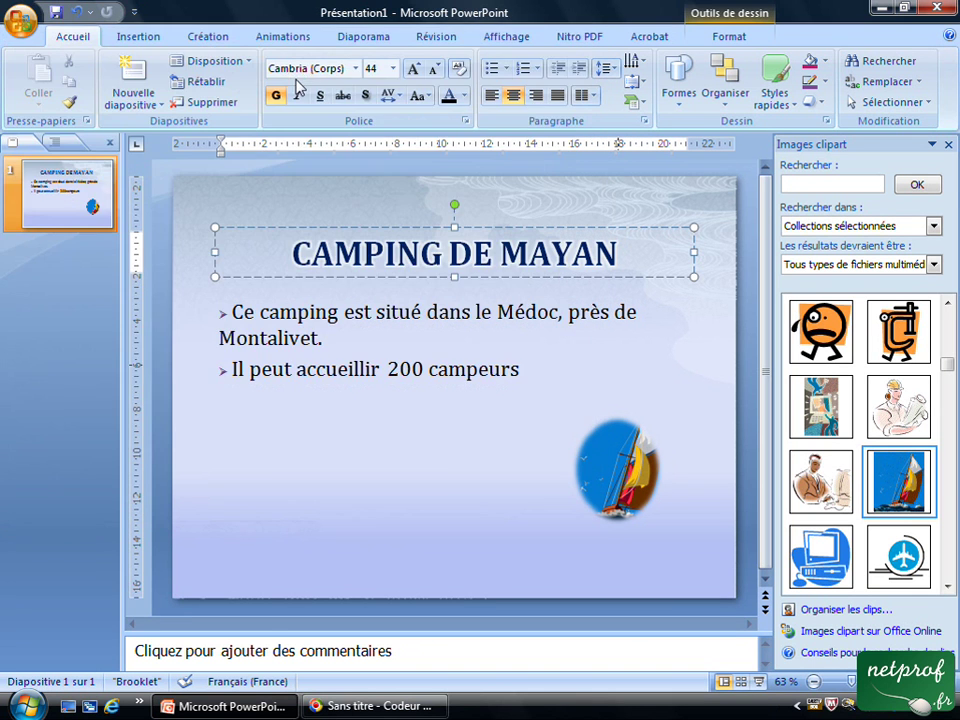
{"action": "left_click_drag", "start_coordinate": [252, 232], "coordinate": [255, 270]}
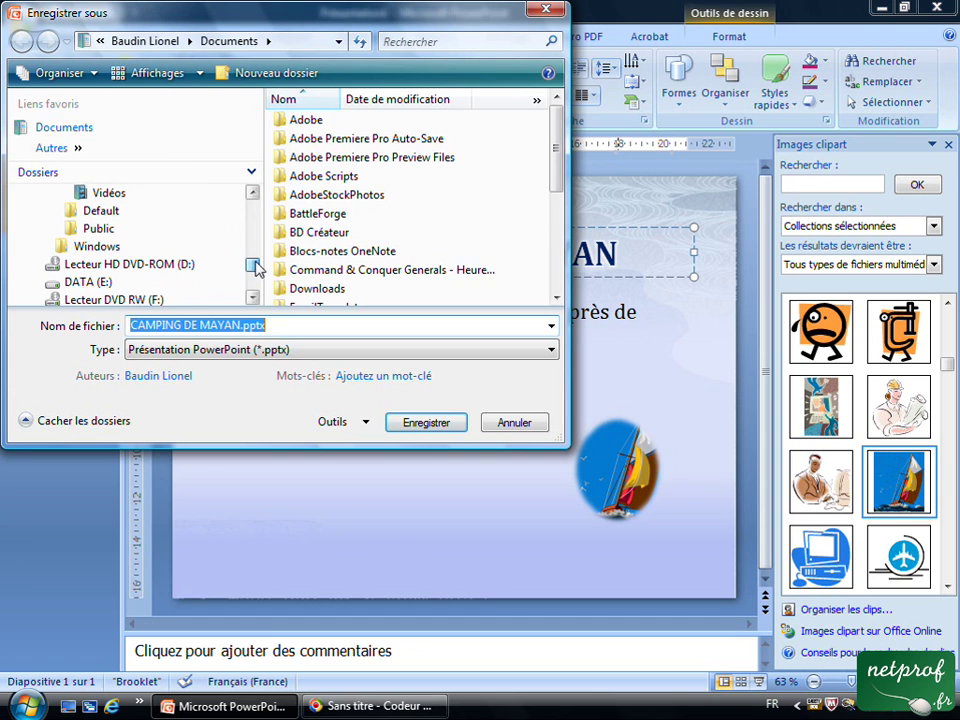
{"action": "left_click", "coordinate": [88, 282]}
{"action": "left_click_drag", "start_coordinate": [556, 128], "coordinate": [574, 262]}
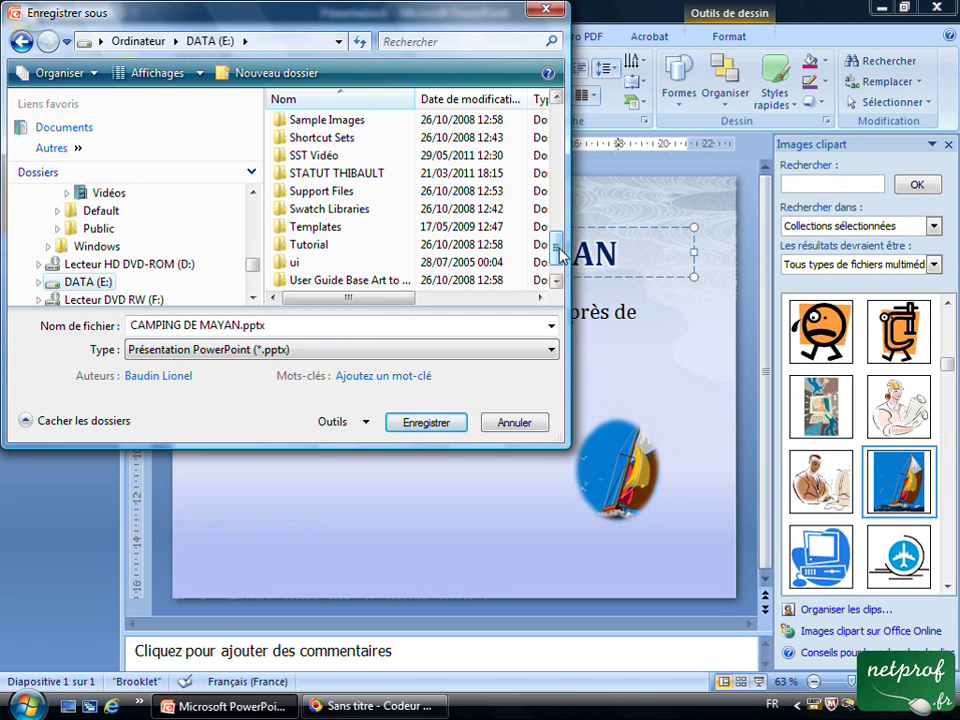
{"action": "scroll", "coordinate": [540, 240], "scroll_direction": "down", "scroll_amount": 1}
Step: Open the video folder on DATA (E:), cancelling the accidental folder renames
{"action": "left_click", "coordinate": [321, 266]}
{"action": "left_click", "coordinate": [323, 266]}
{"action": "left_click", "coordinate": [355, 268]}
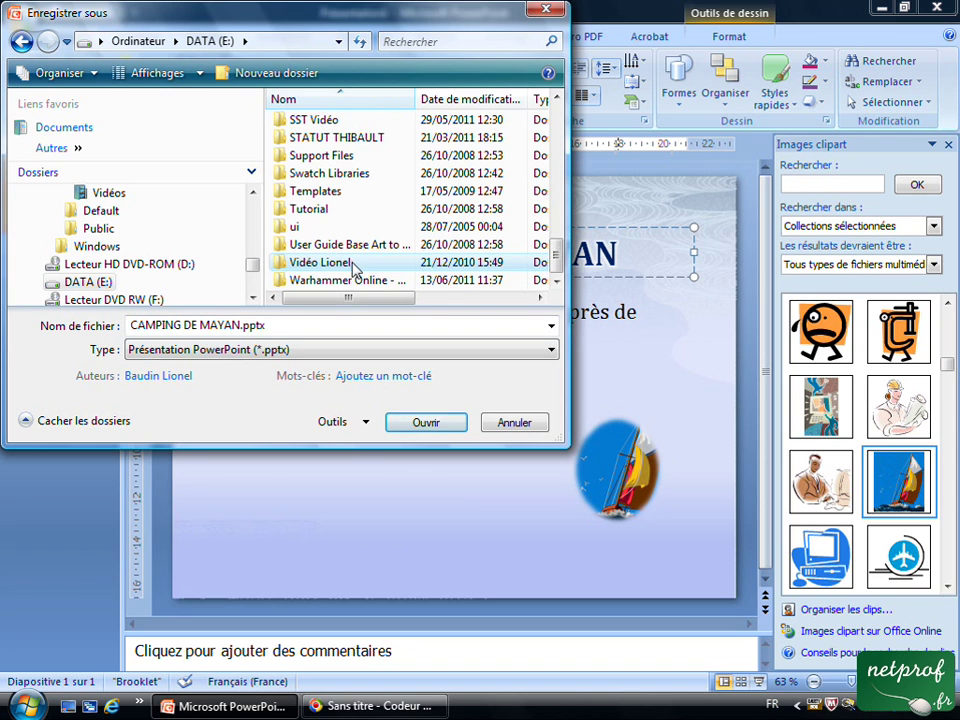
{"action": "left_click", "coordinate": [351, 268]}
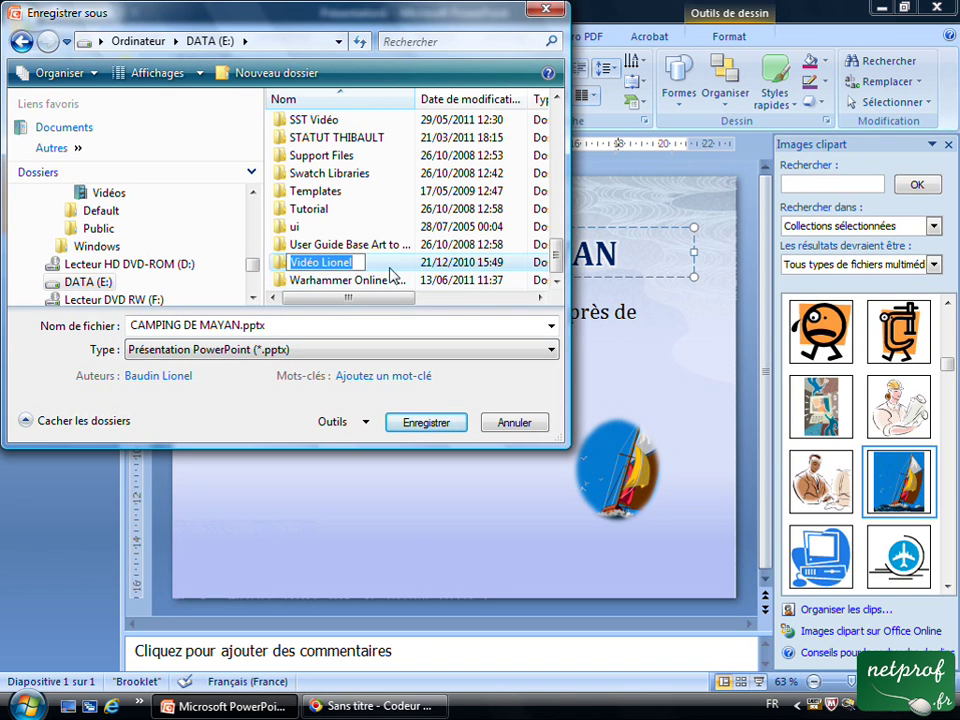
{"action": "key", "text": "Escape"}
{"action": "left_click", "coordinate": [299, 264]}
{"action": "key", "text": "Escape"}
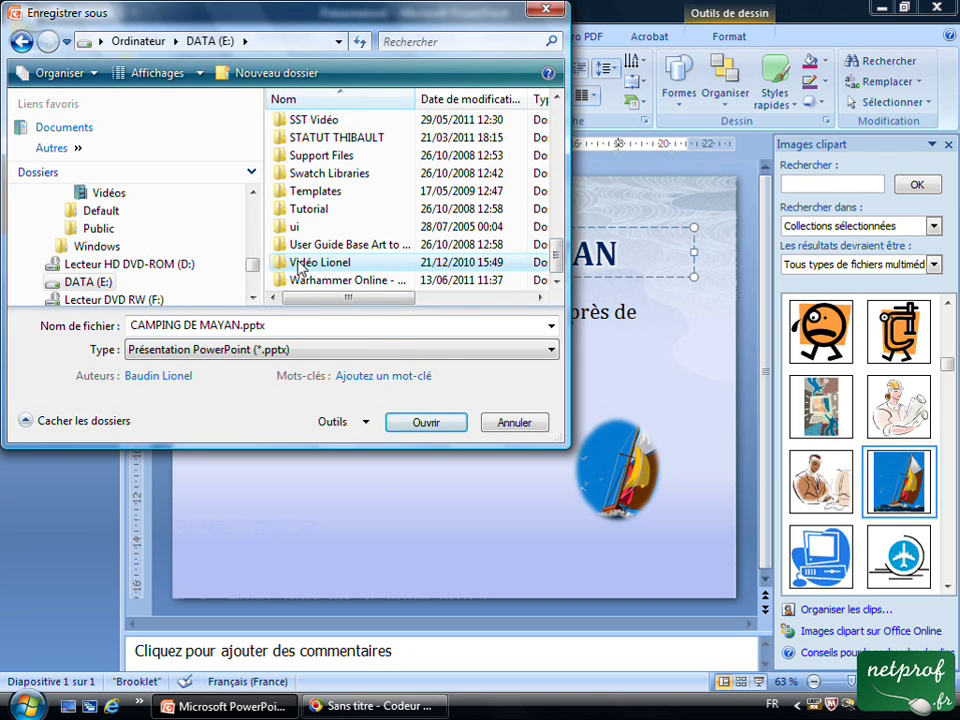
{"action": "left_click", "coordinate": [299, 264]}
{"action": "left_click_drag", "start_coordinate": [557, 247], "coordinate": [557, 200]}
{"action": "scroll", "coordinate": [349, 236], "scroll_direction": "up", "scroll_amount": 2}
{"action": "left_click", "coordinate": [310, 325]}
{"action": "left_click_drag", "start_coordinate": [558, 190], "coordinate": [540, 310]}
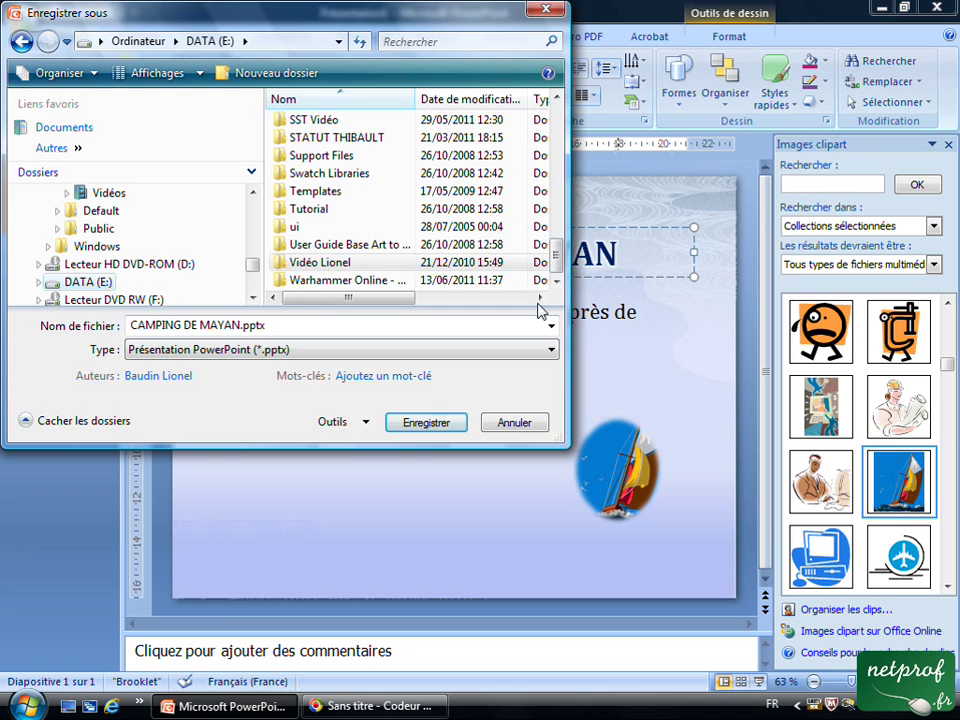
{"action": "left_click", "coordinate": [300, 262]}
{"action": "left_click", "coordinate": [426, 424]}
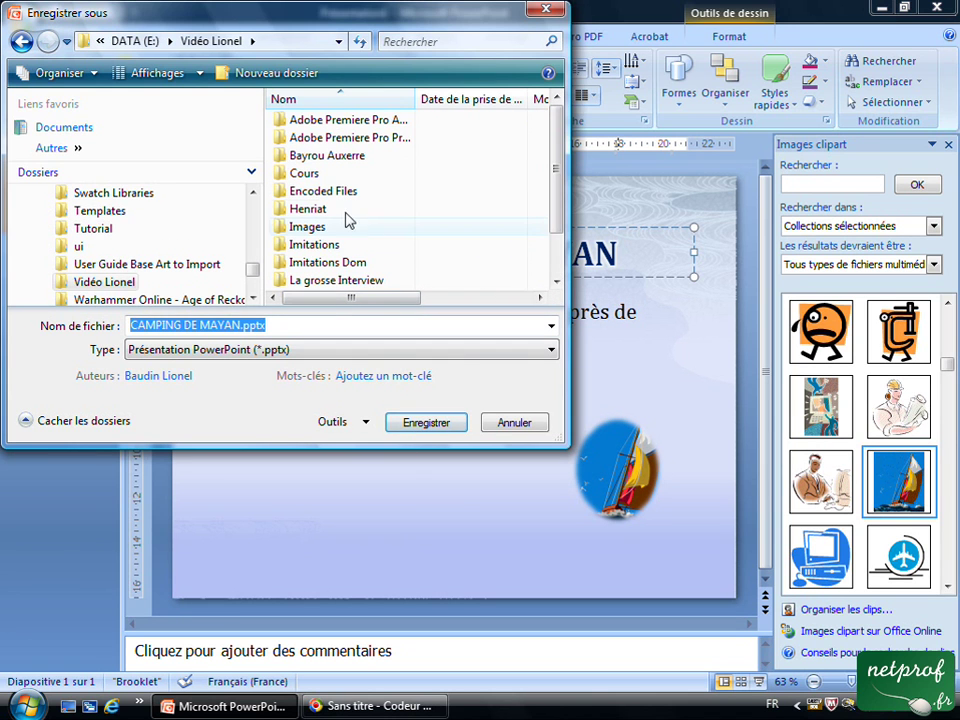
Step: Open Cours > POWERPOINT and save the presentation there as CAMPING DE MAYAN.pptx
{"action": "left_click", "coordinate": [318, 175]}
{"action": "left_click", "coordinate": [425, 424]}
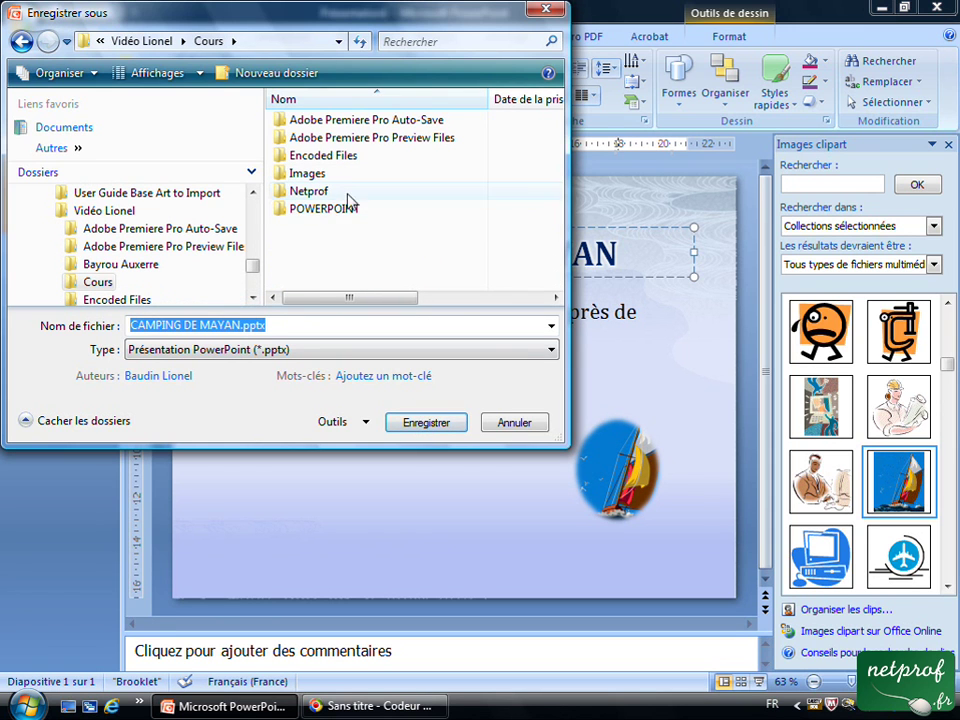
{"action": "left_click", "coordinate": [340, 210]}
{"action": "left_click", "coordinate": [425, 423]}
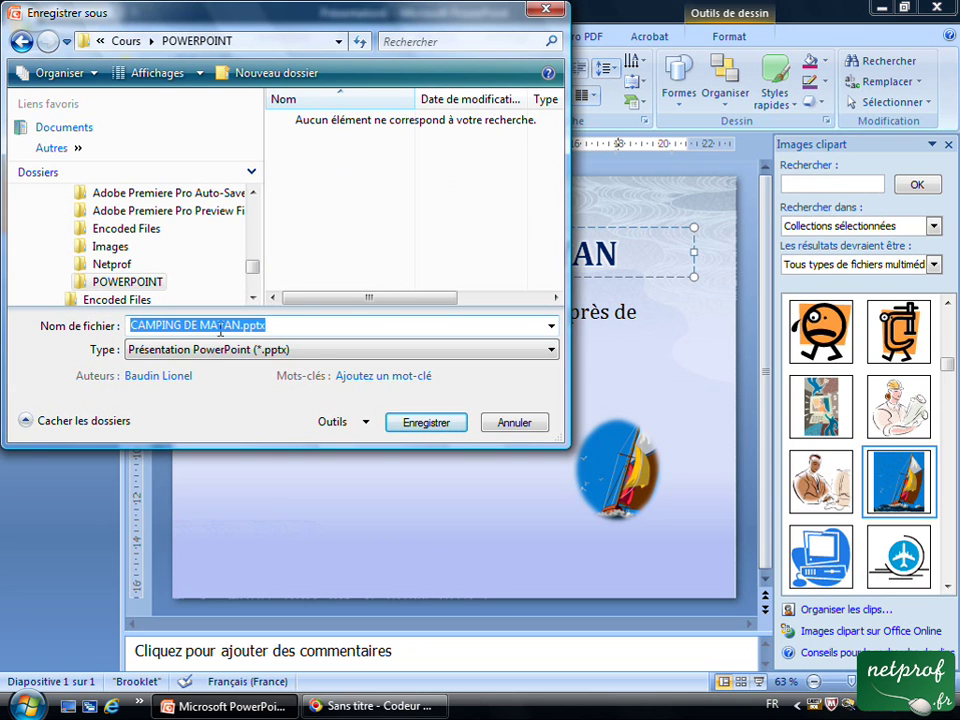
{"action": "left_click", "coordinate": [438, 426]}
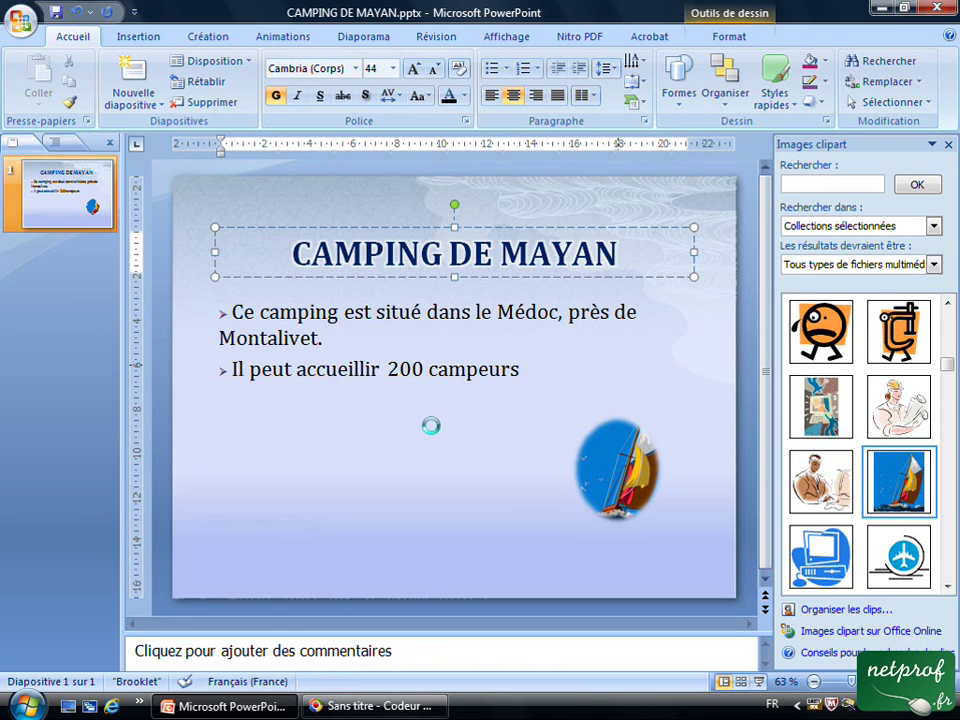